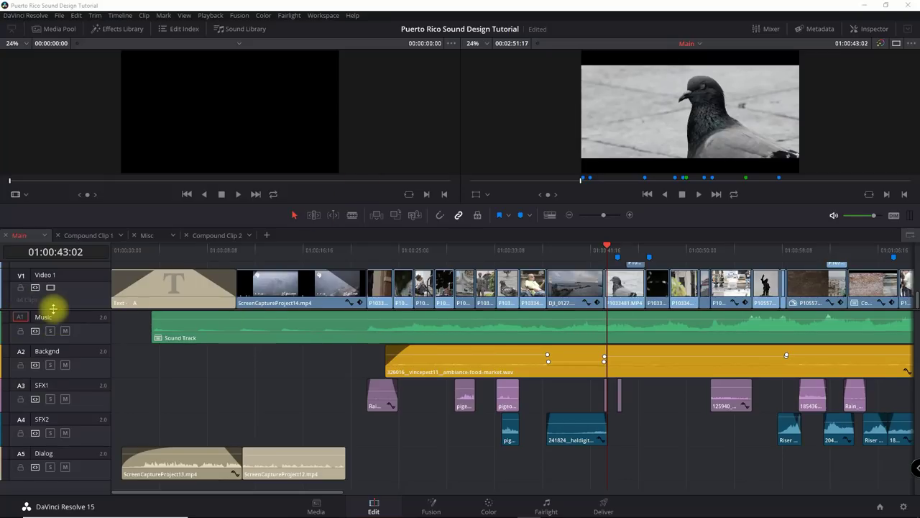
# Step: Look through the Music and Backgnd track option menus and close them without changes
pyautogui.scroll(5, 58, 310)
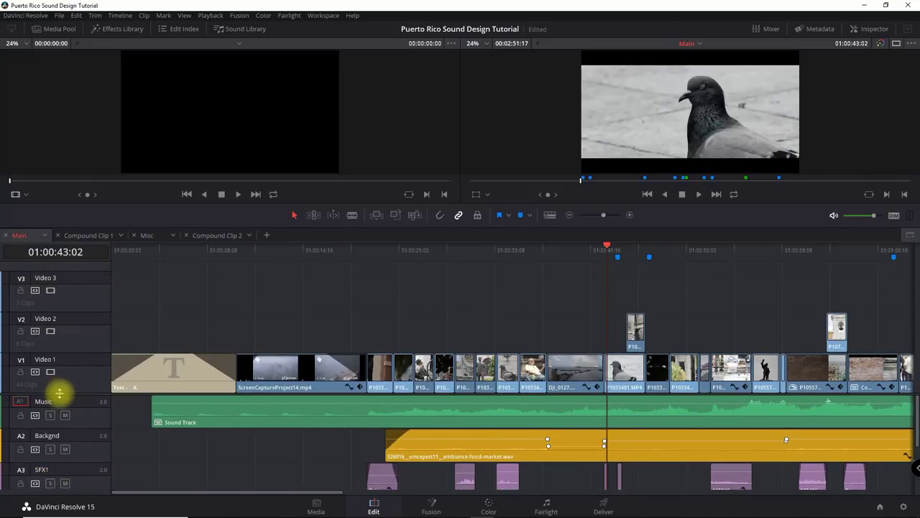
pyautogui.scroll(-5, 64, 376)
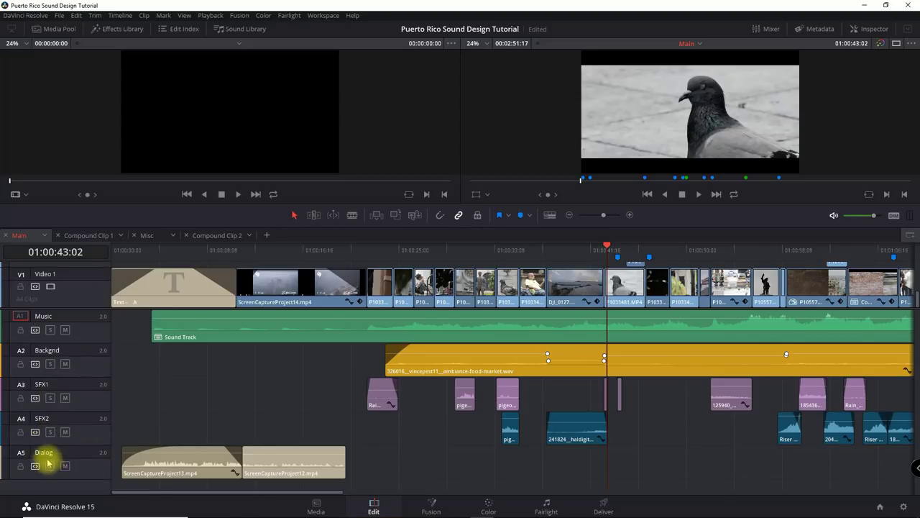
pyautogui.rightClick(81, 330)
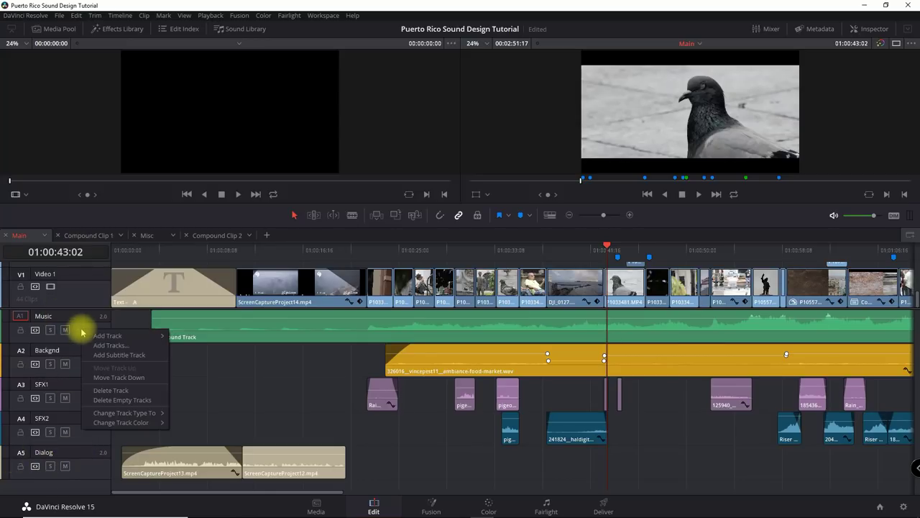
pyautogui.moveTo(114, 335)
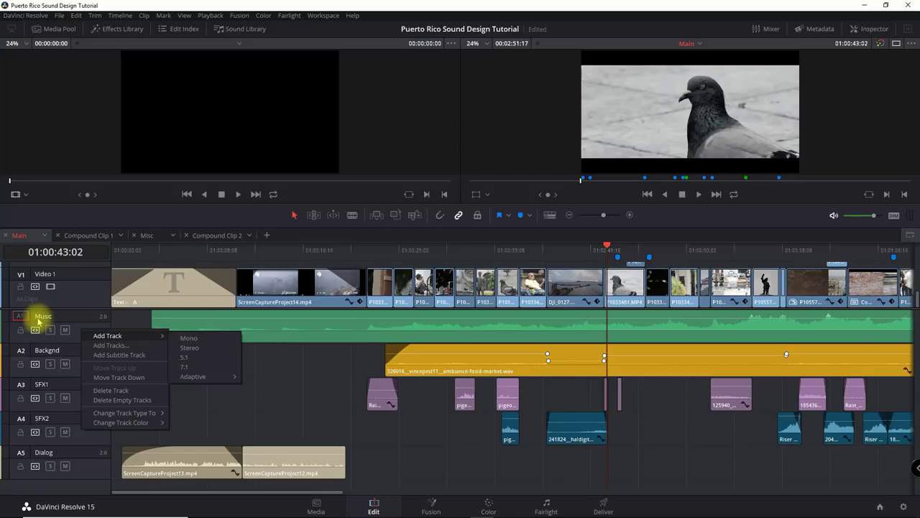
pyautogui.click(124, 322)
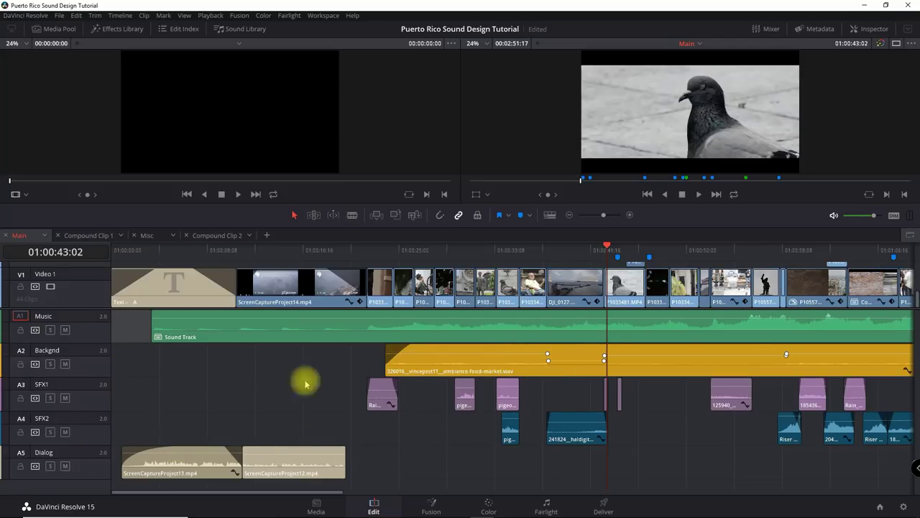
pyautogui.rightClick(79, 370)
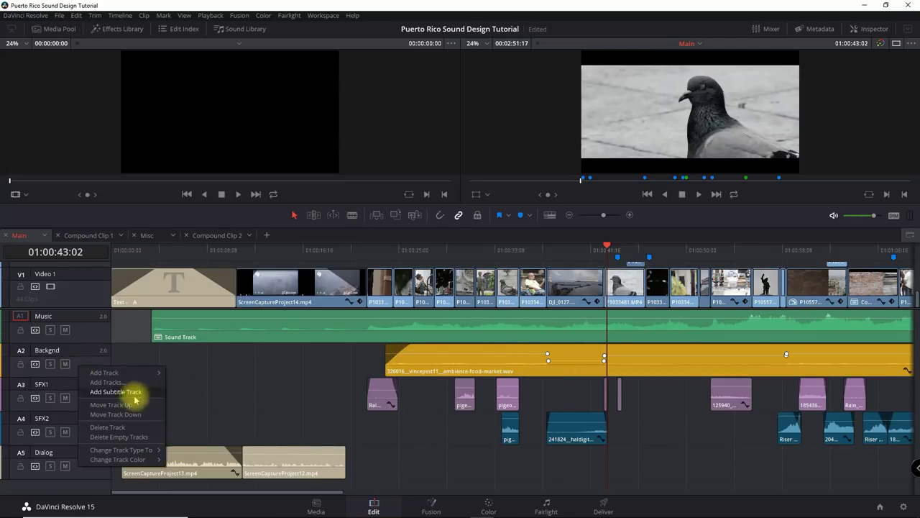
pyautogui.moveTo(132, 460)
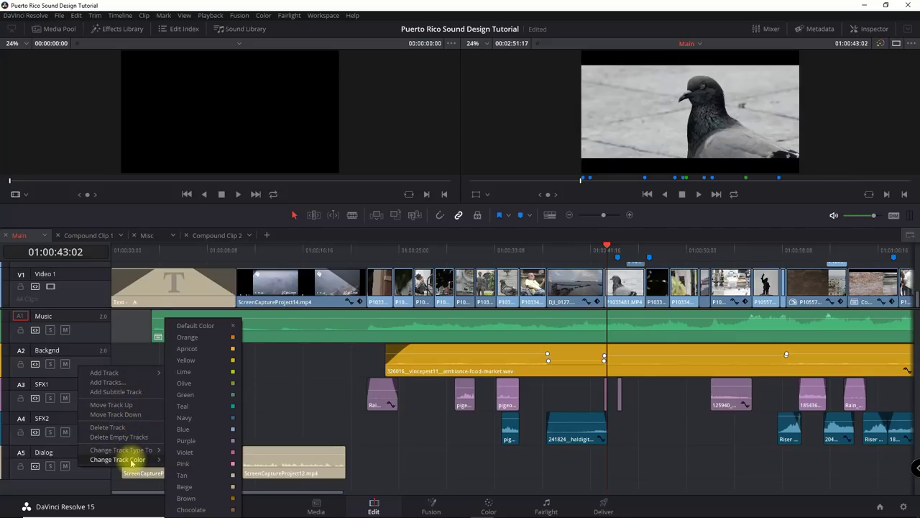
pyautogui.click(318, 364)
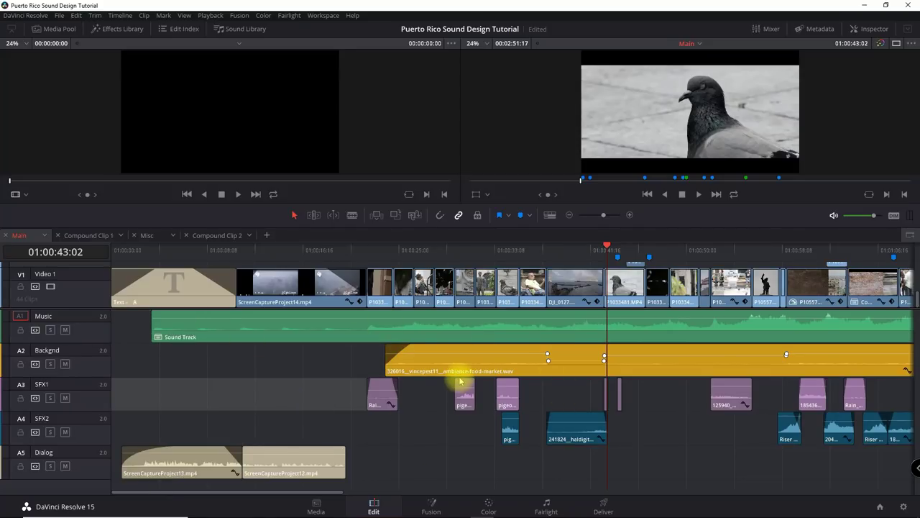
# Step: Switch to the Fairlight page, then show and hide the video tracks above the audio
pyautogui.moveTo(485, 361)
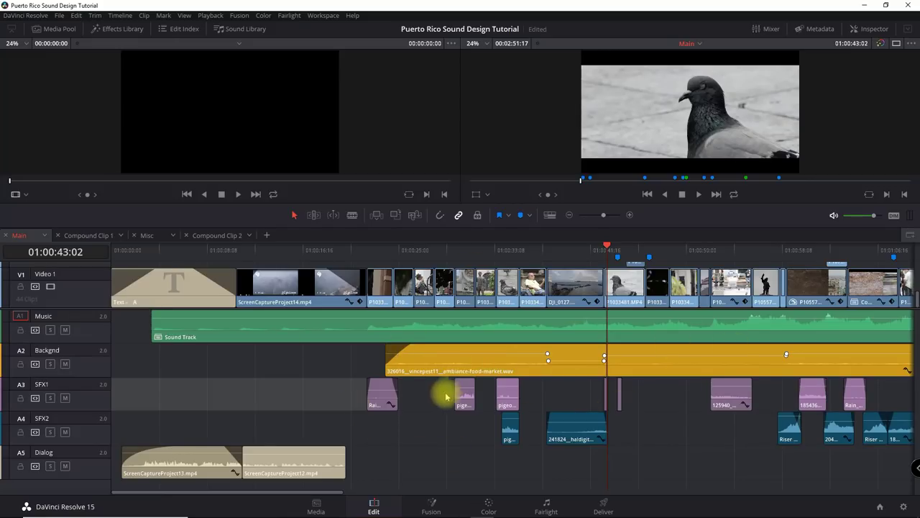
pyautogui.moveTo(377, 386)
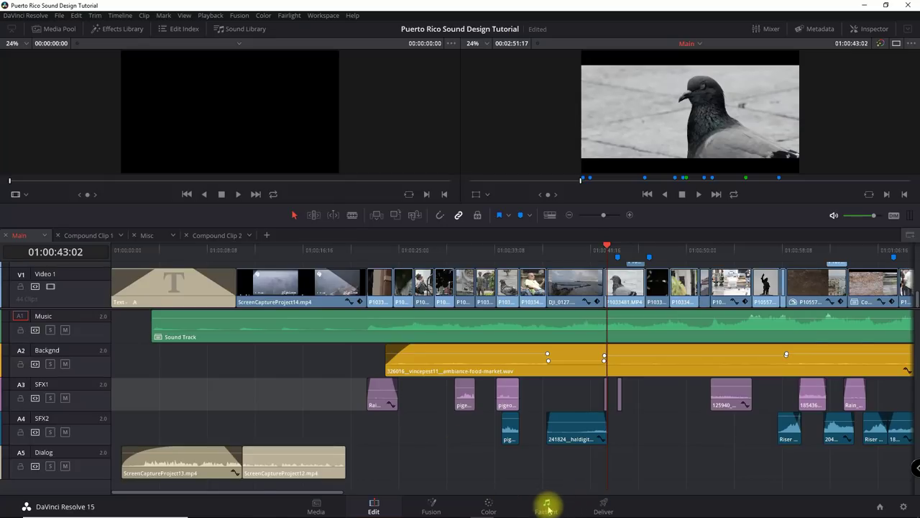
pyautogui.click(546, 507)
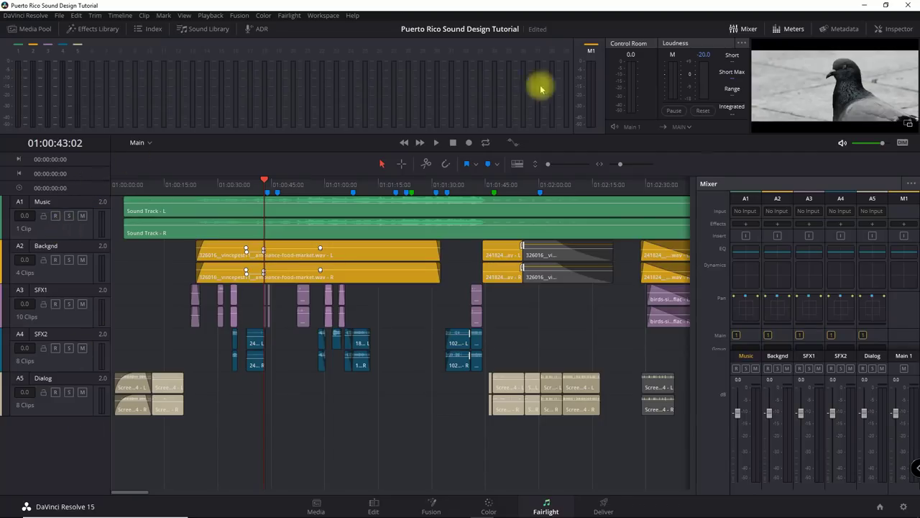
pyautogui.click(518, 165)
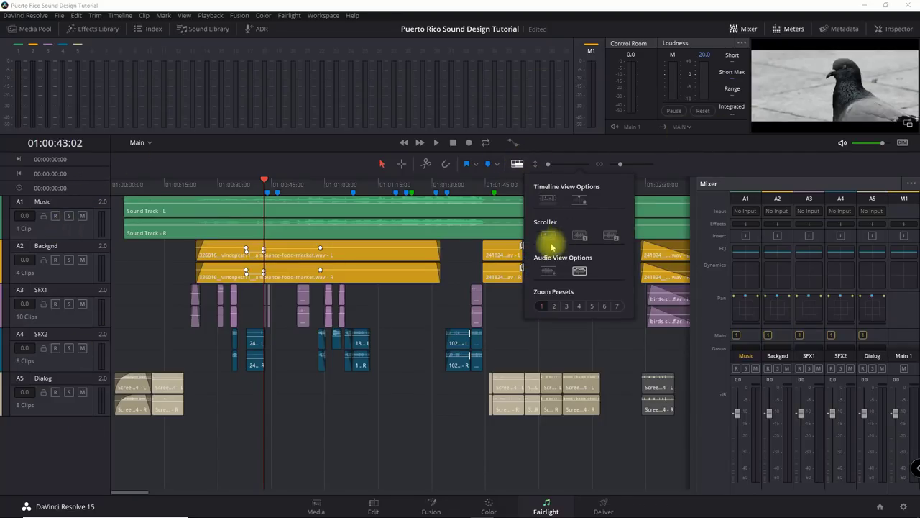
pyautogui.click(550, 205)
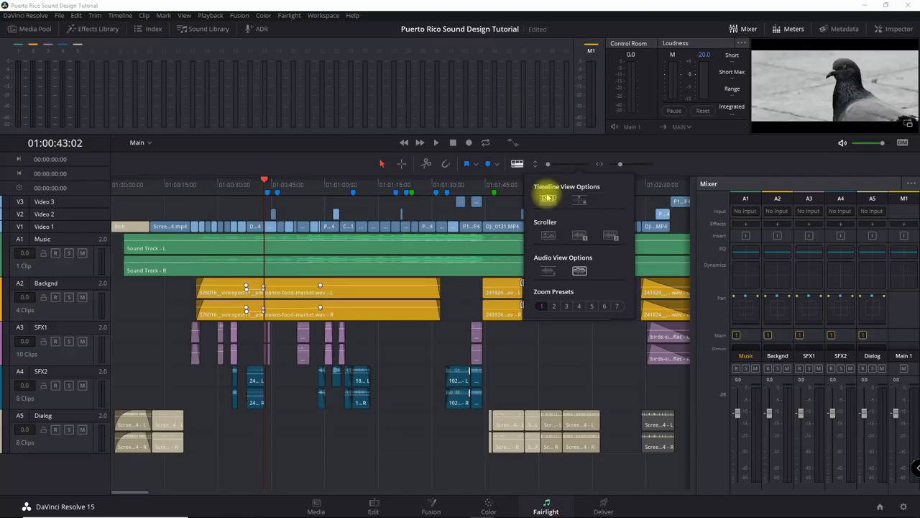
pyautogui.click(548, 200)
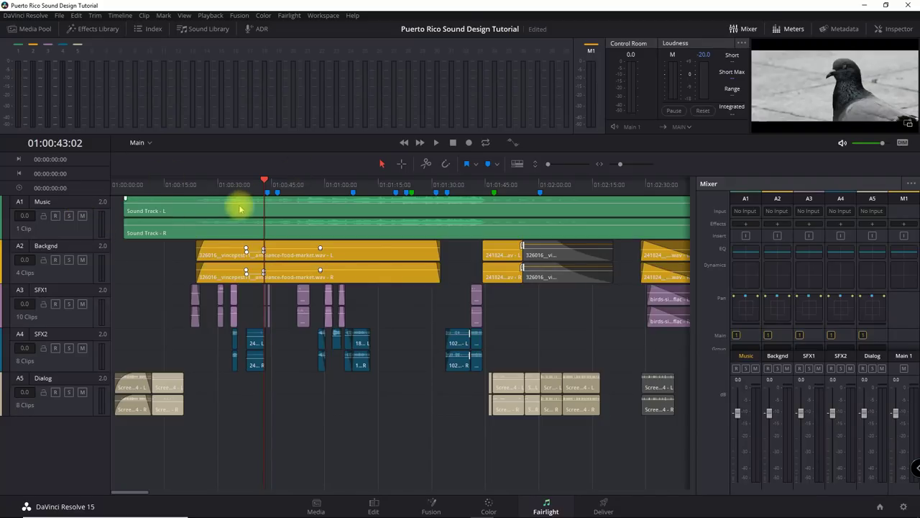
pyautogui.click(81, 216)
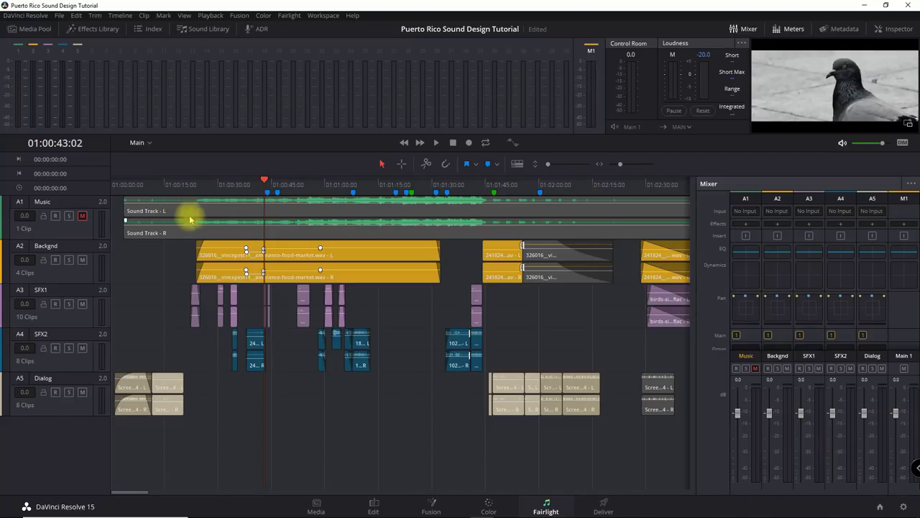
pyautogui.click(81, 216)
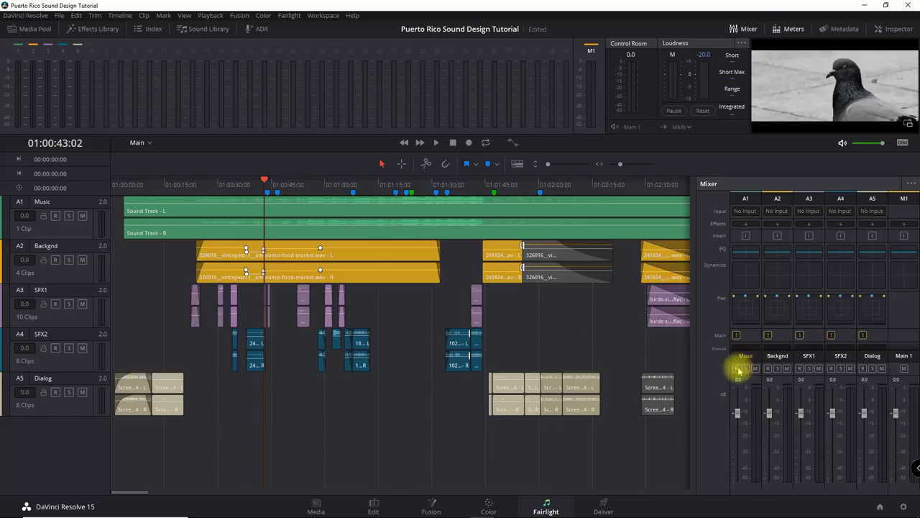
# Step: Solo A1 Music and play it from 01:01:00:13 at an adjusted monitor level
pyautogui.click(69, 215)
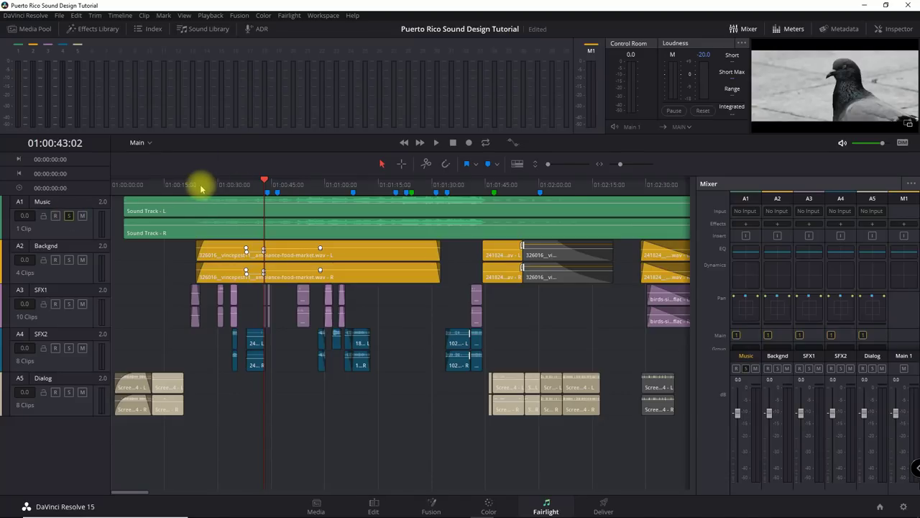
pyautogui.click(326, 184)
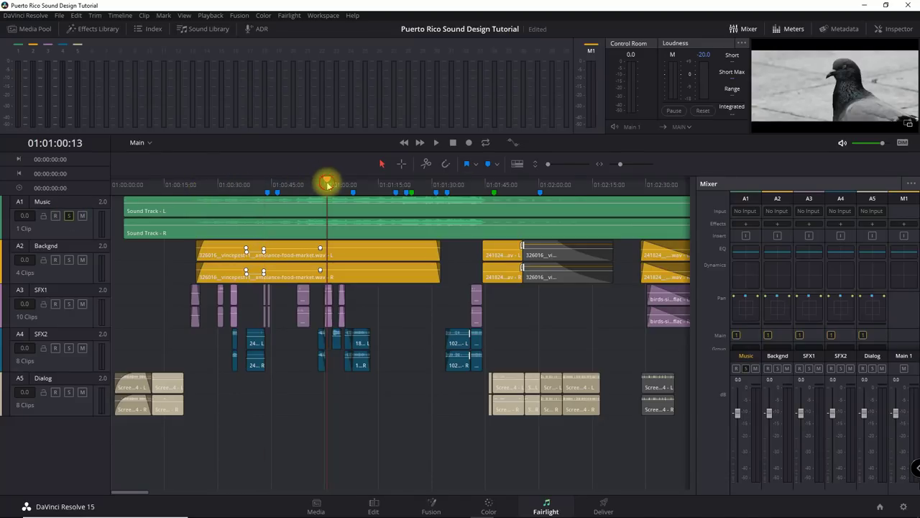
pyautogui.click(903, 144)
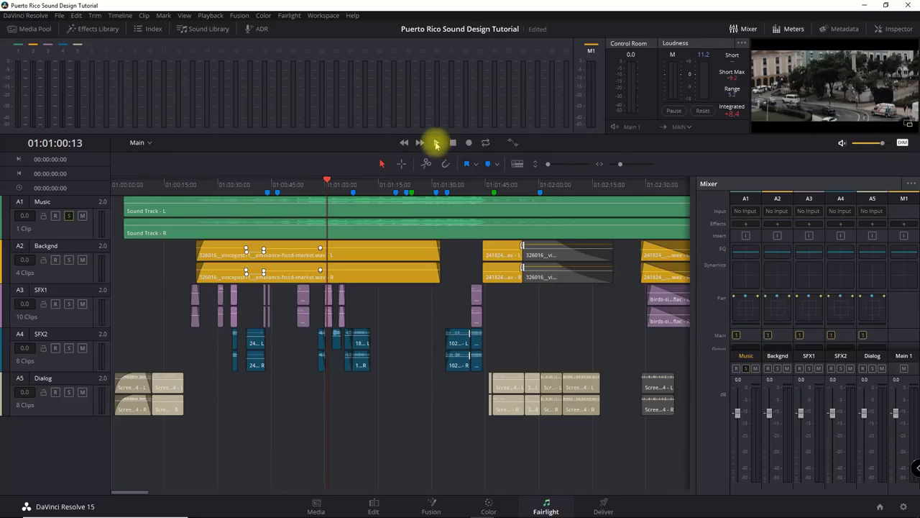
pyautogui.click(437, 144)
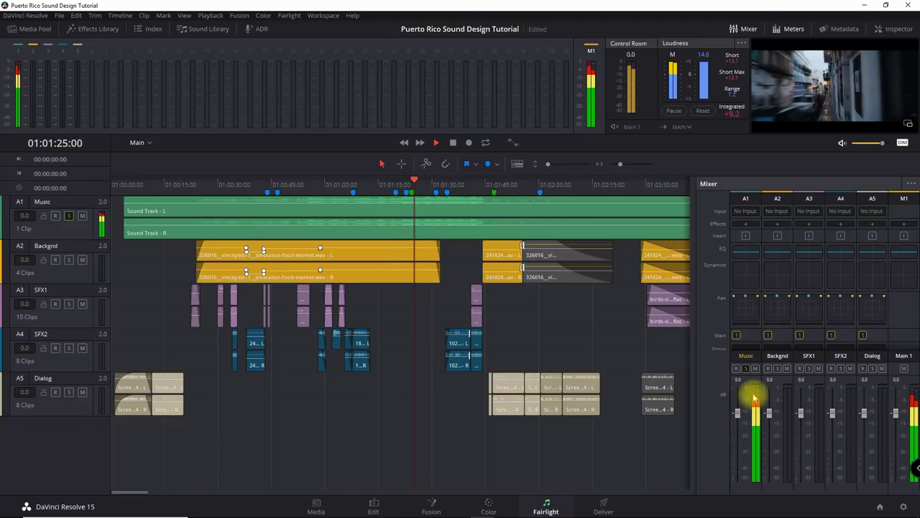
pyautogui.click(453, 142)
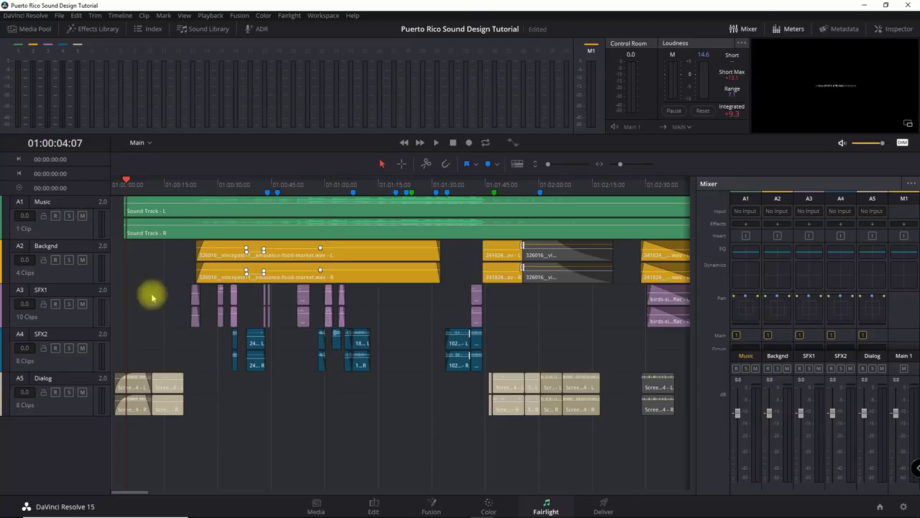
# Step: Solo A5 Dialog, add a fade-in to its first clip, and play it back
pyautogui.click(69, 392)
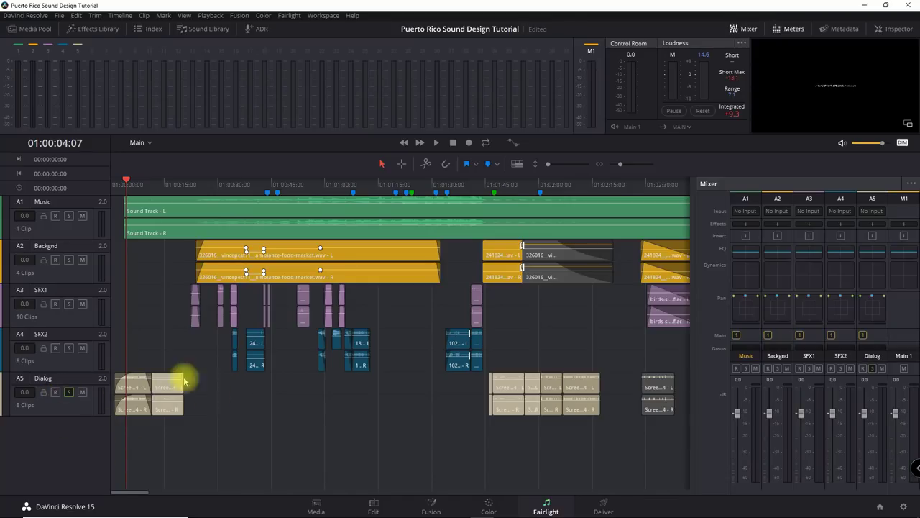
pyautogui.click(132, 378)
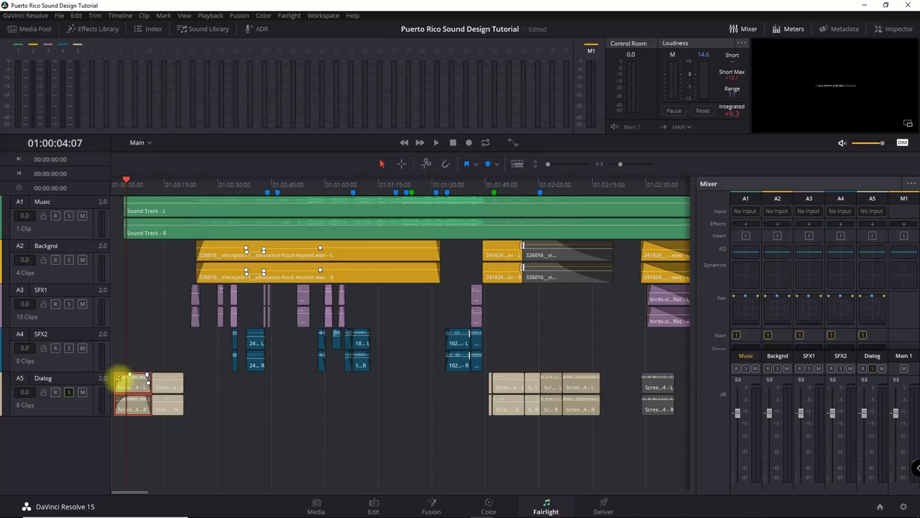
pyautogui.moveTo(128, 379); pyautogui.dragTo(136, 375)
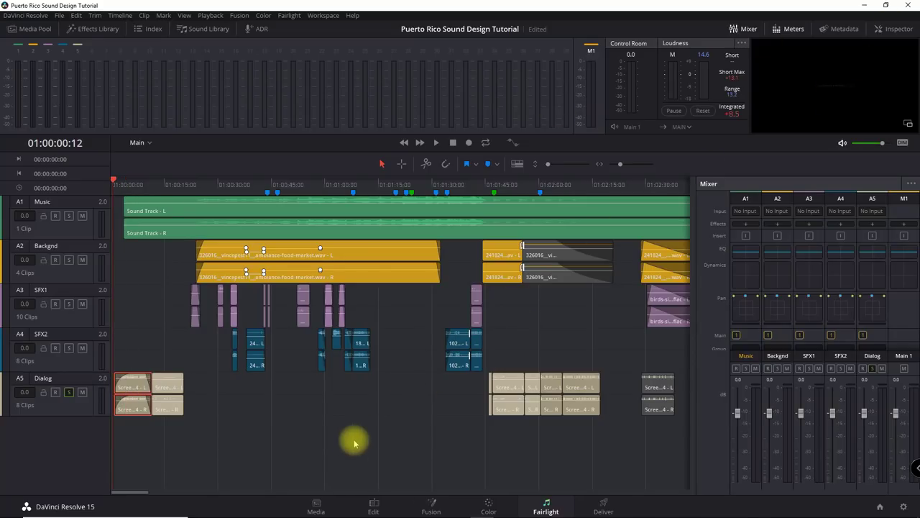
pyautogui.press('space')
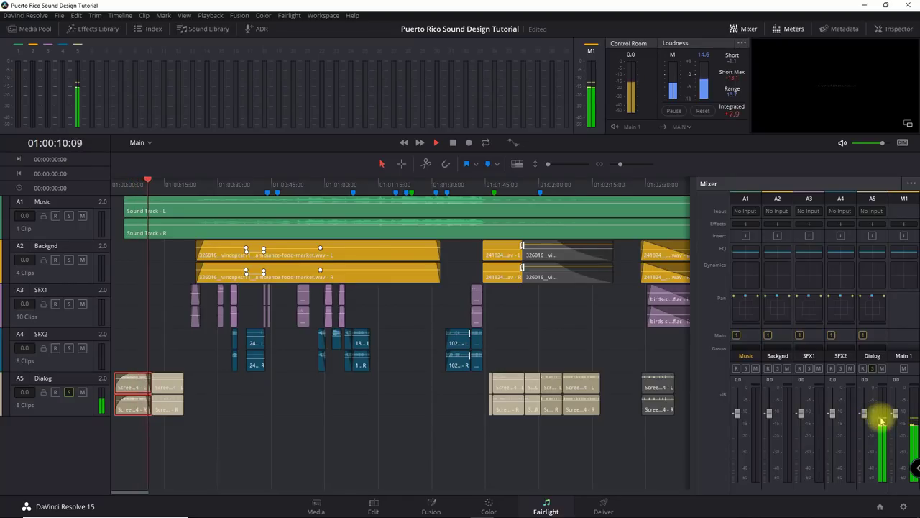
pyautogui.press('space')
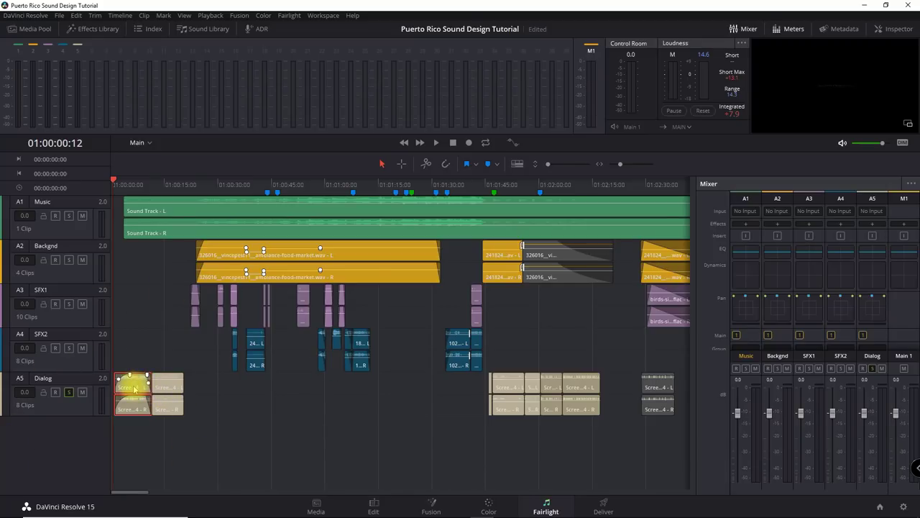
# Step: Play the dialog from 01:00:12:15, then select the second clip and undo the last change
pyautogui.click(157, 188)
pyautogui.click(156, 189)
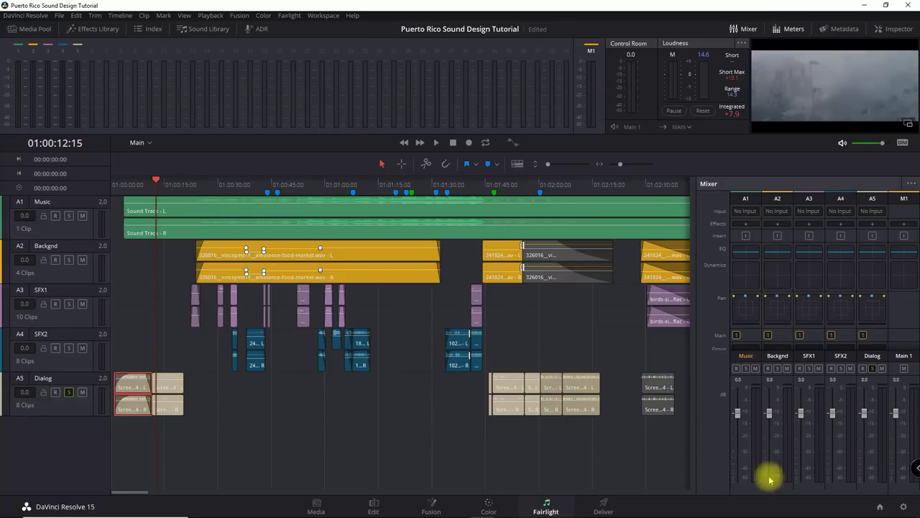
pyautogui.press('space')
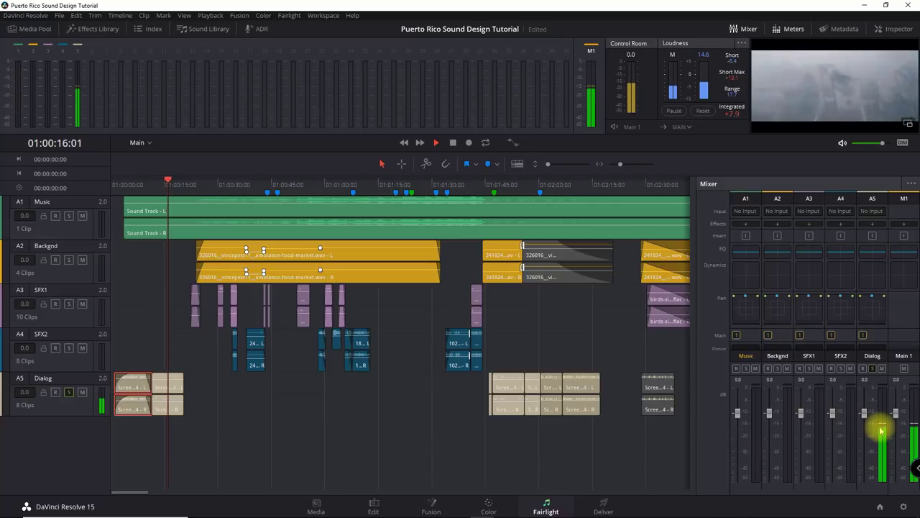
pyautogui.press('space')
pyautogui.click(169, 385)
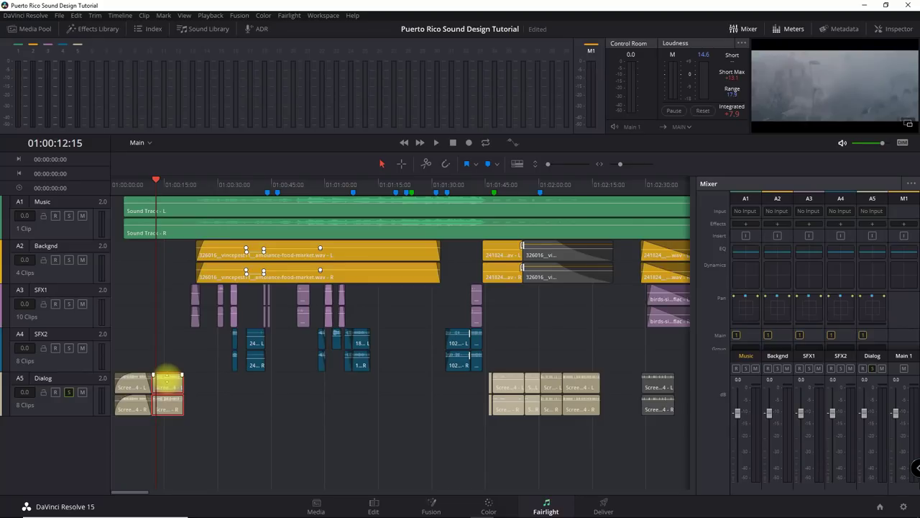
pyautogui.hotkey('ctrl', 'z')
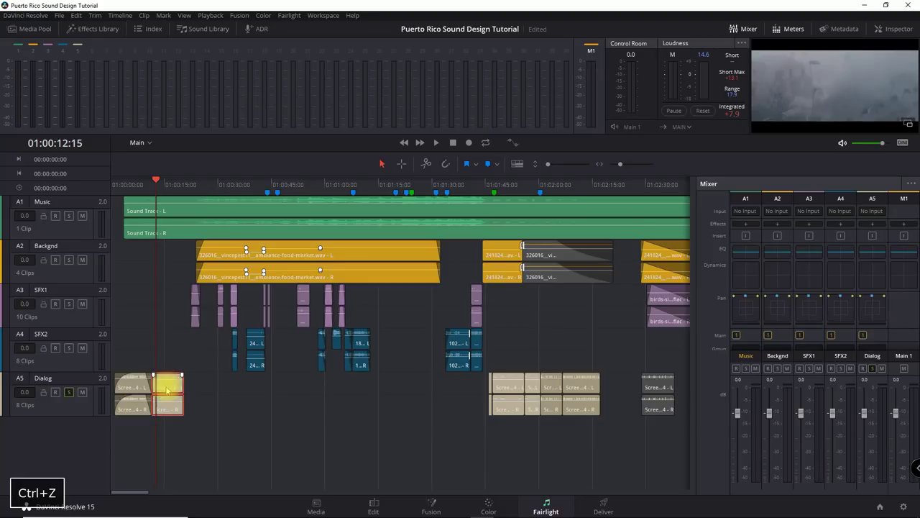
# Step: Raise the dialog clip's Clip Volume to 5.00 in the Inspector and listen back
pyautogui.click(894, 29)
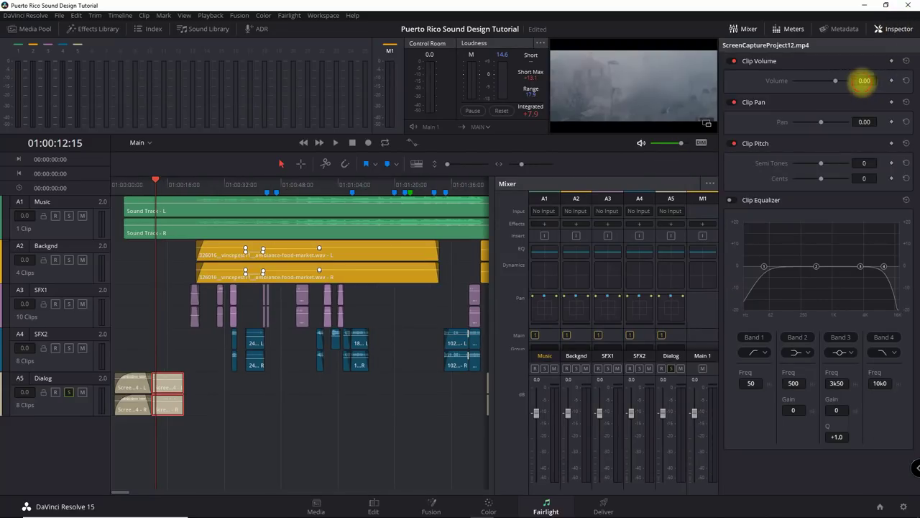
pyautogui.scroll(1, 863, 81)
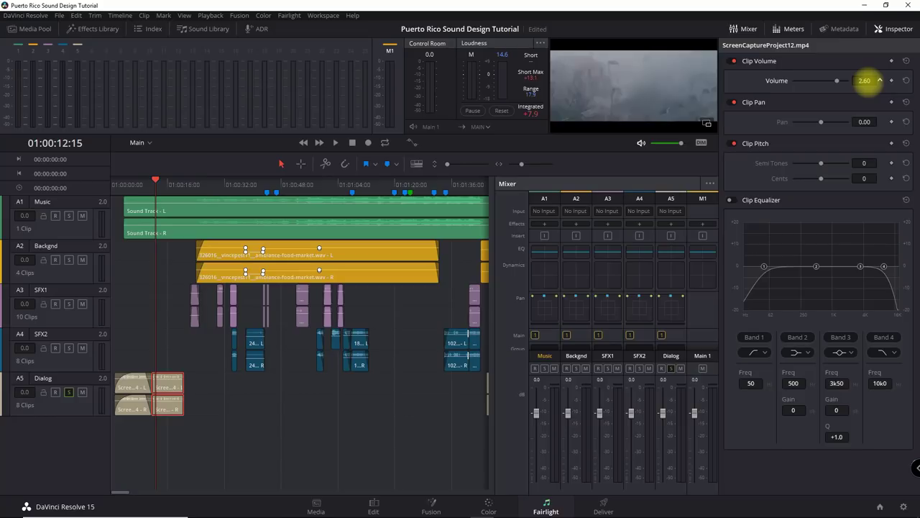
pyautogui.click(879, 81)
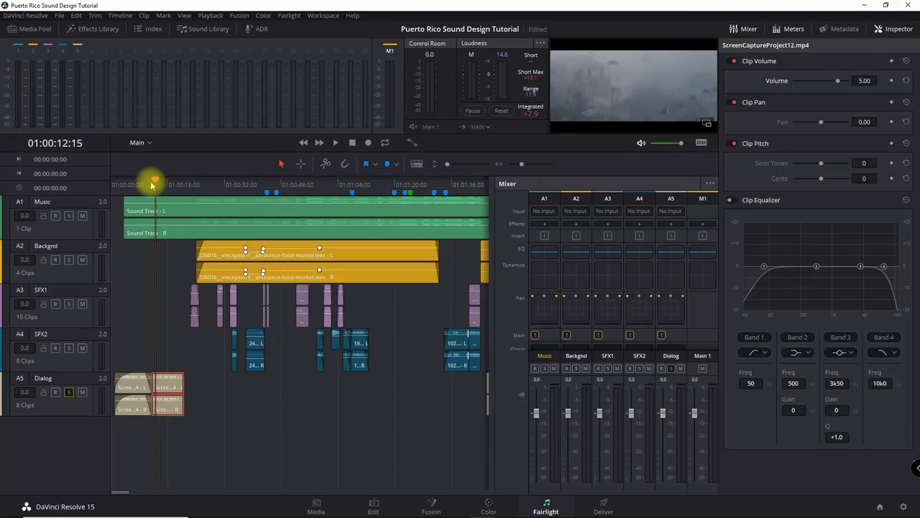
pyautogui.press('space')
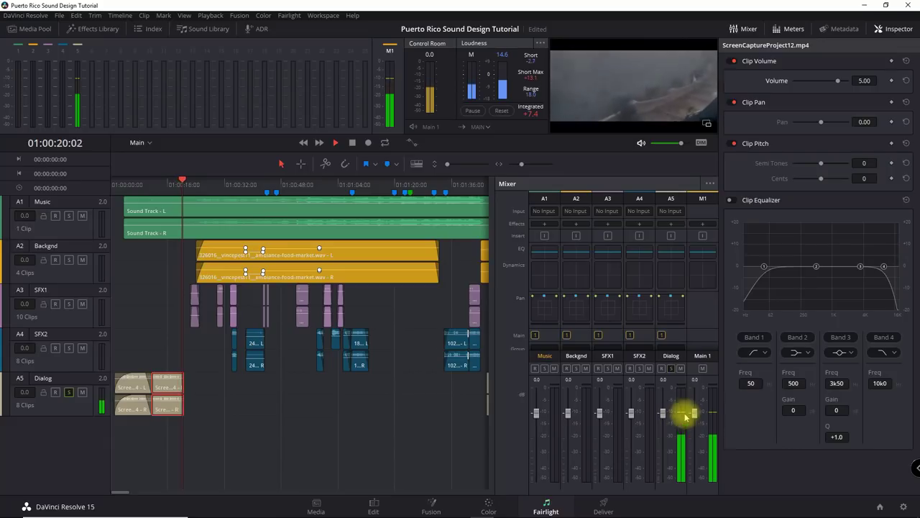
pyautogui.press('space')
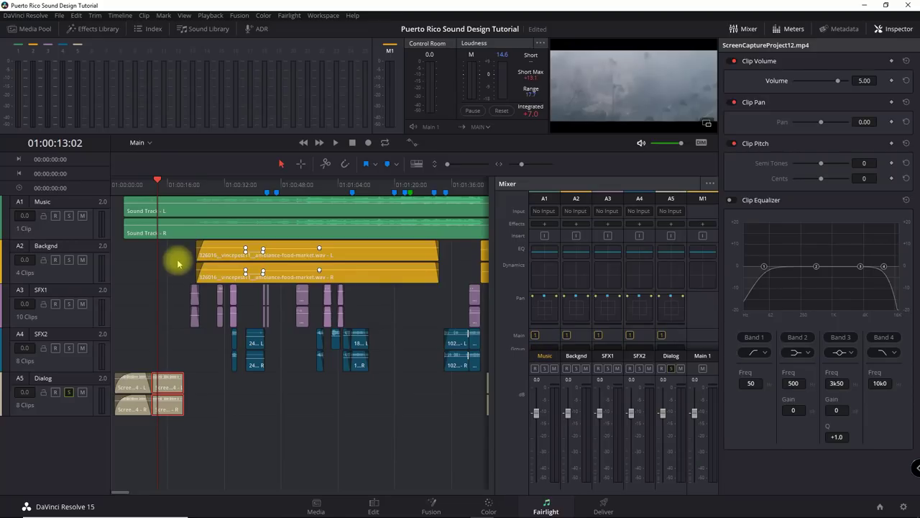
# Step: Park the playhead at 01:00:23:18, move the solo from Dialog to Backgnd, and play the ambience
pyautogui.click(209, 185)
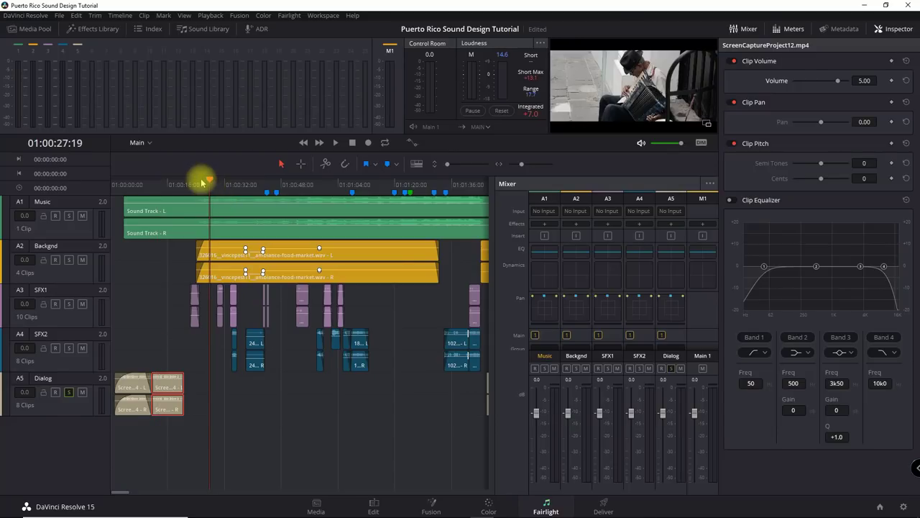
pyautogui.click(201, 185)
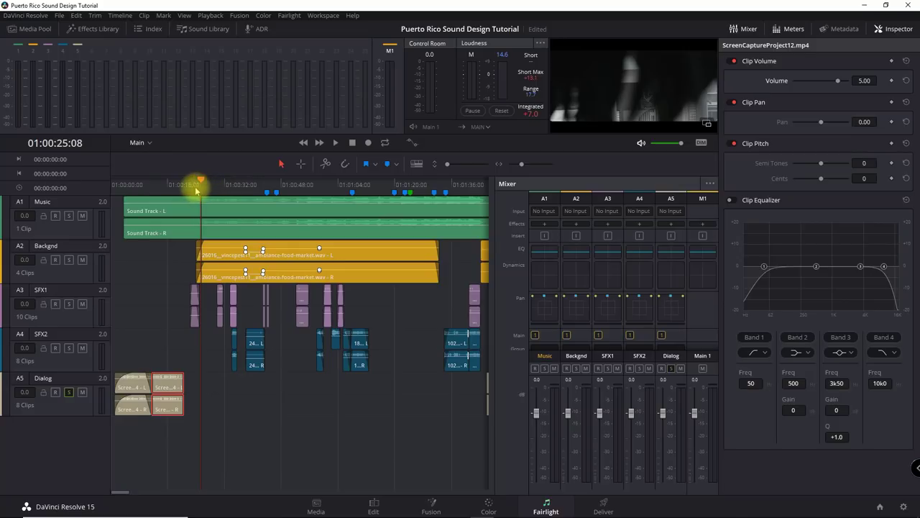
pyautogui.click(196, 185)
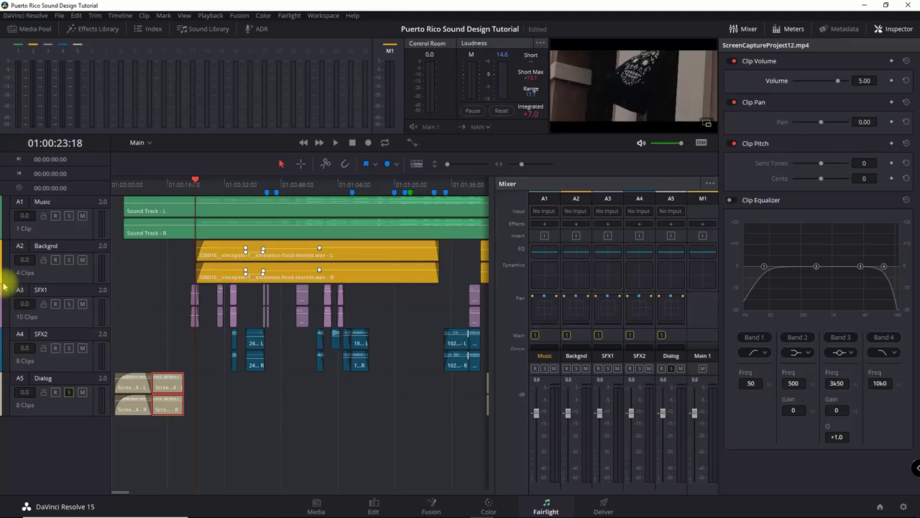
pyautogui.click(69, 391)
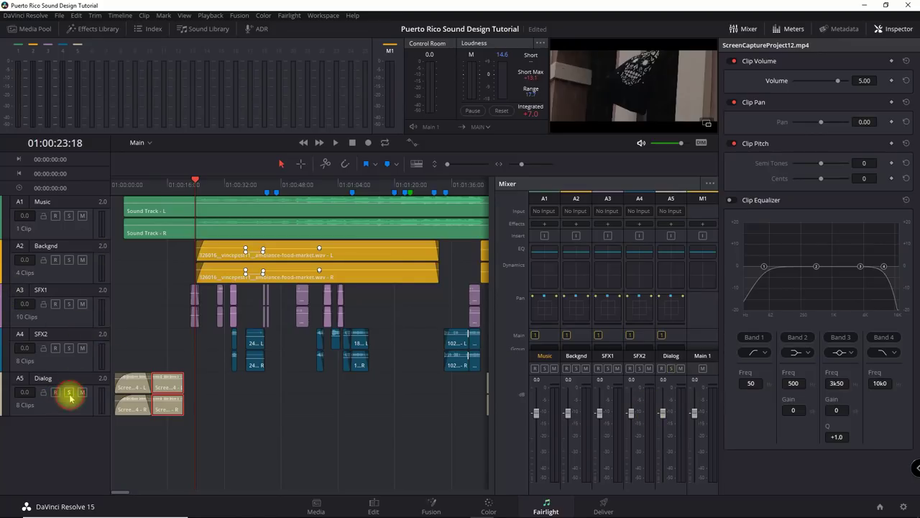
pyautogui.click(69, 260)
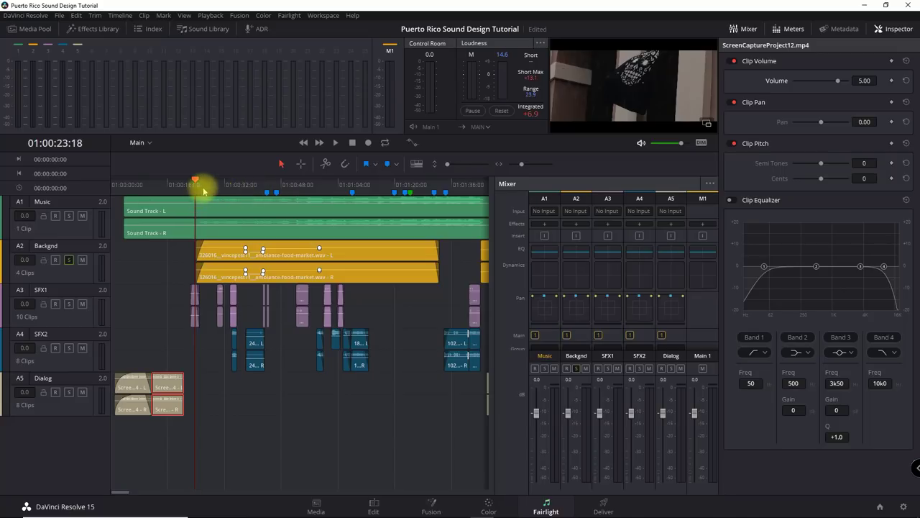
pyautogui.click(266, 262)
pyautogui.click(207, 233)
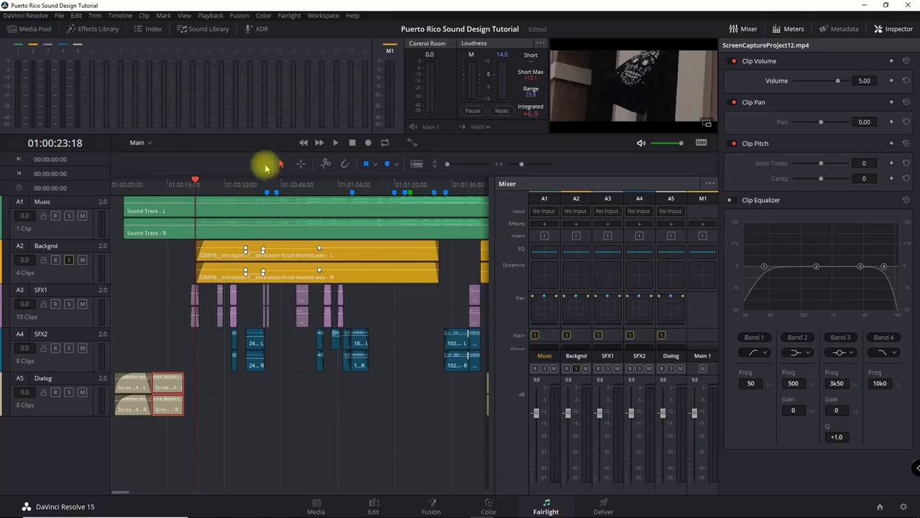
pyautogui.press('space')
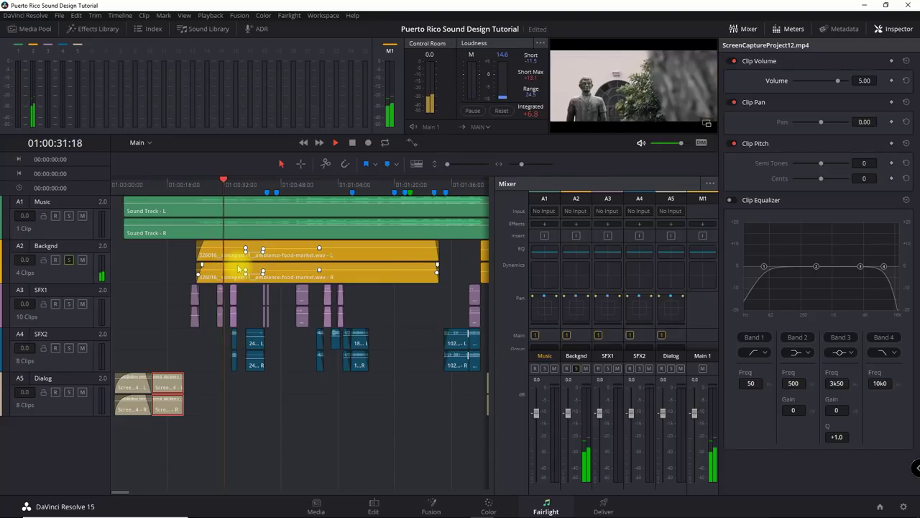
# Step: Solo Music alongside Backgnd and compare playback with DIM toggled on and off
pyautogui.press('space')
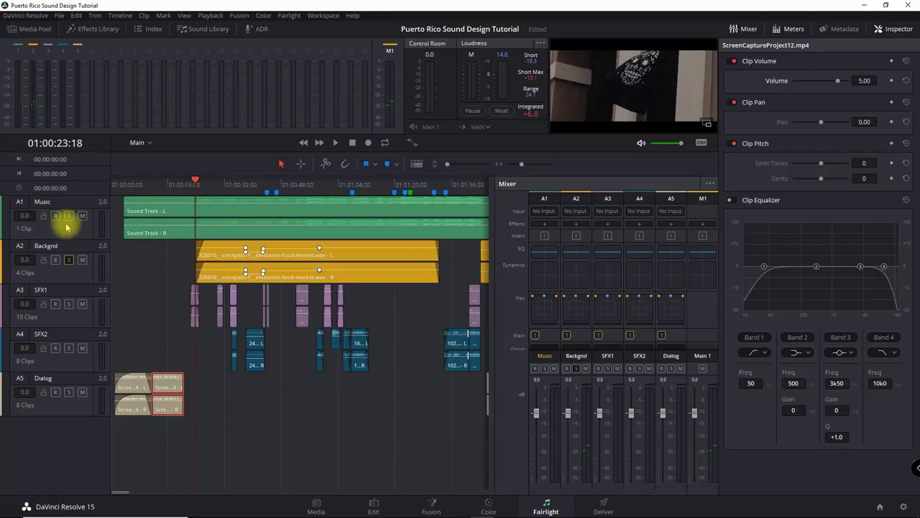
pyautogui.click(69, 215)
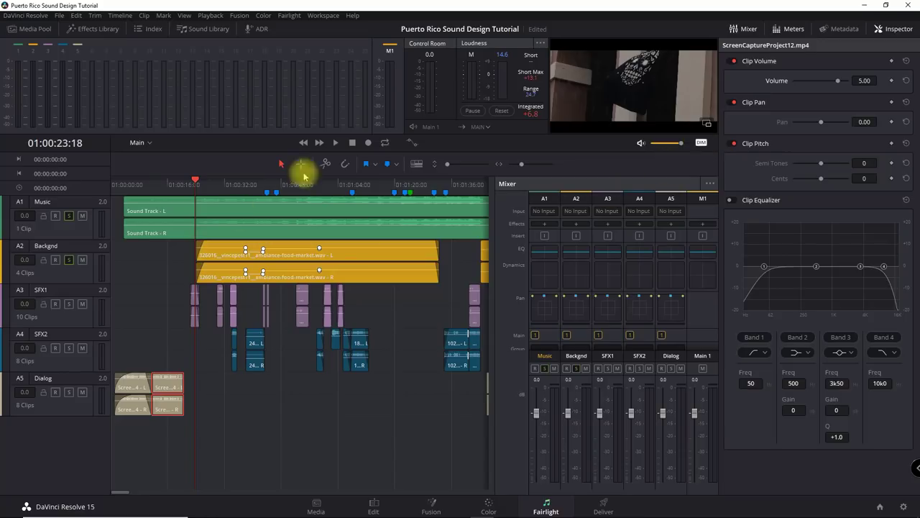
pyautogui.press('space')
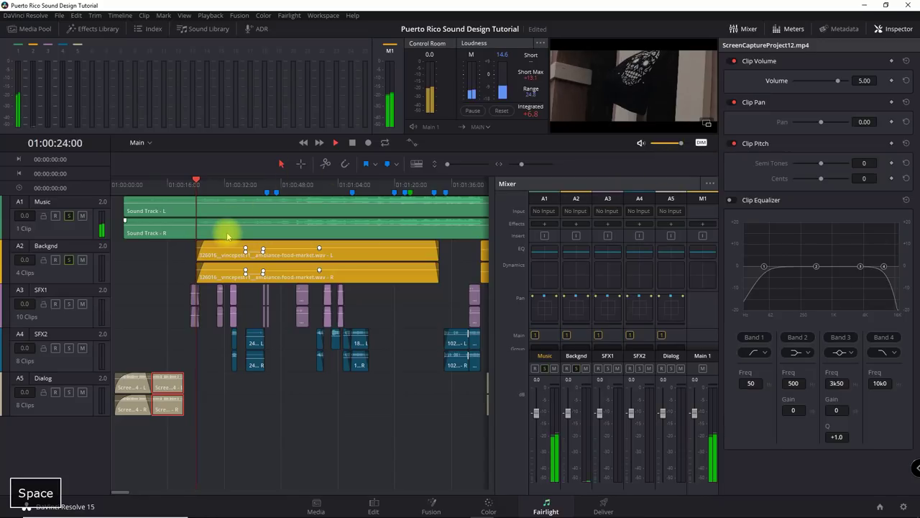
pyautogui.click(701, 144)
pyautogui.click(701, 143)
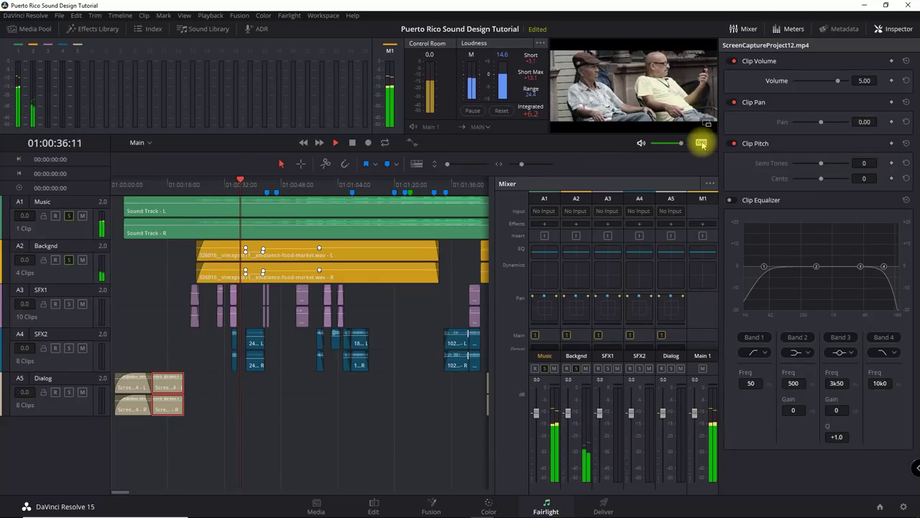
pyautogui.click(701, 143)
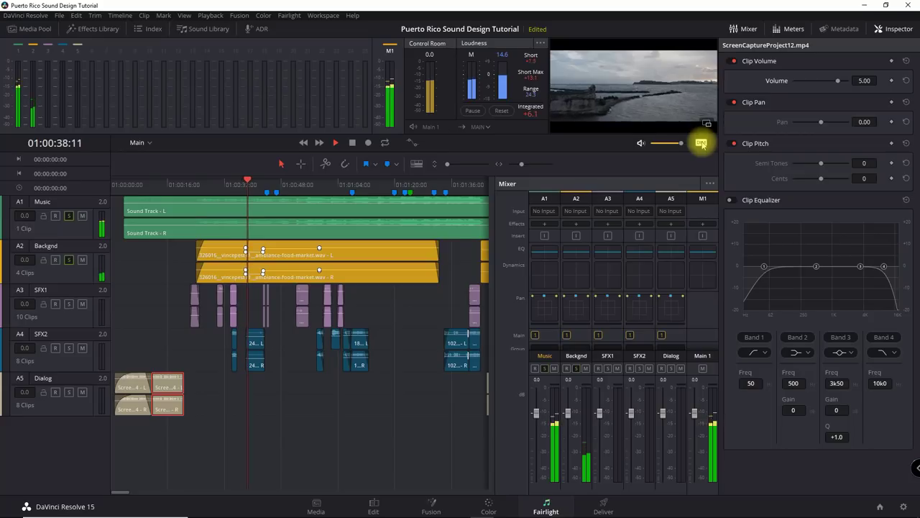
# Step: Stop playback and load the food-market ambience clip, showing its Volume of -4.60
pyautogui.press('space')
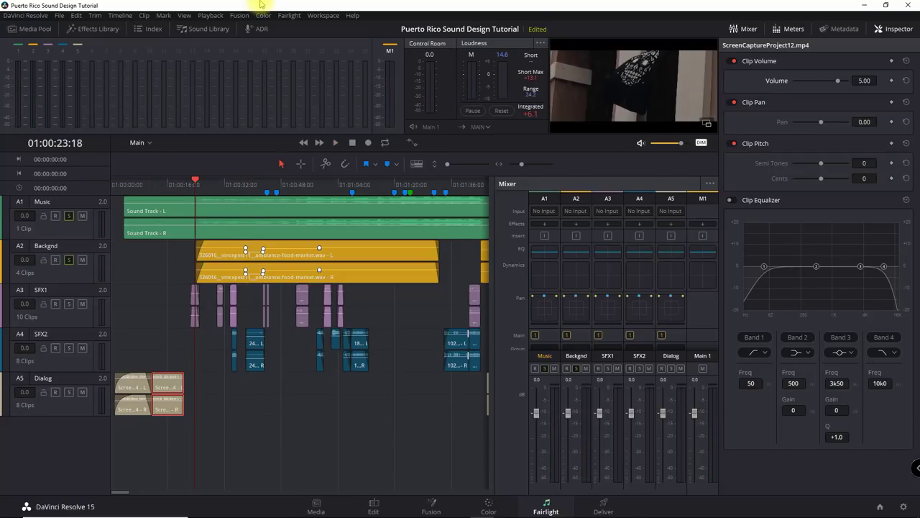
pyautogui.click(244, 247)
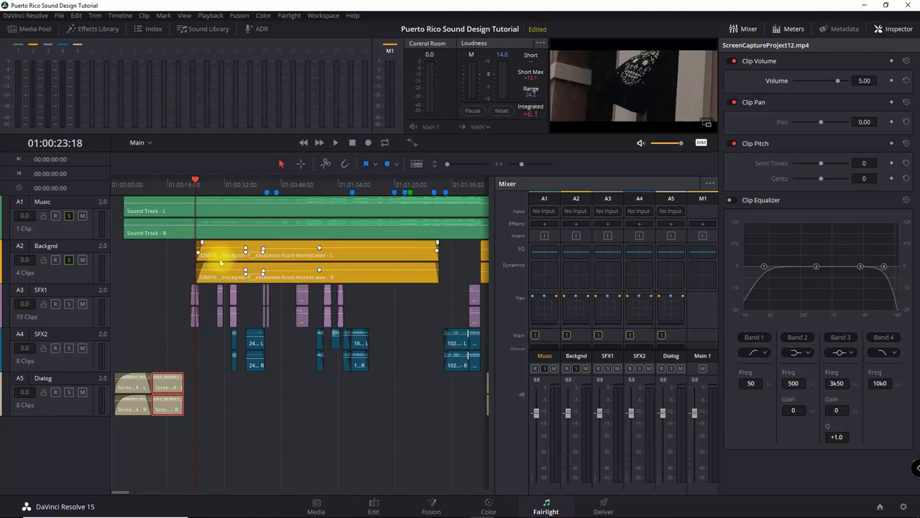
pyautogui.click(219, 258)
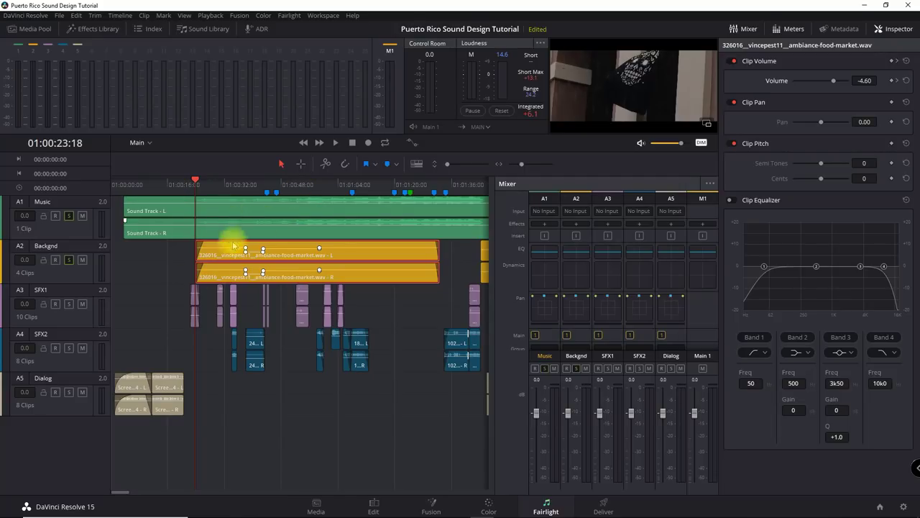
# Step: Zoom in on the ambience clip around 01:00:38 and play from 01:00:39:01
pyautogui.click(243, 184)
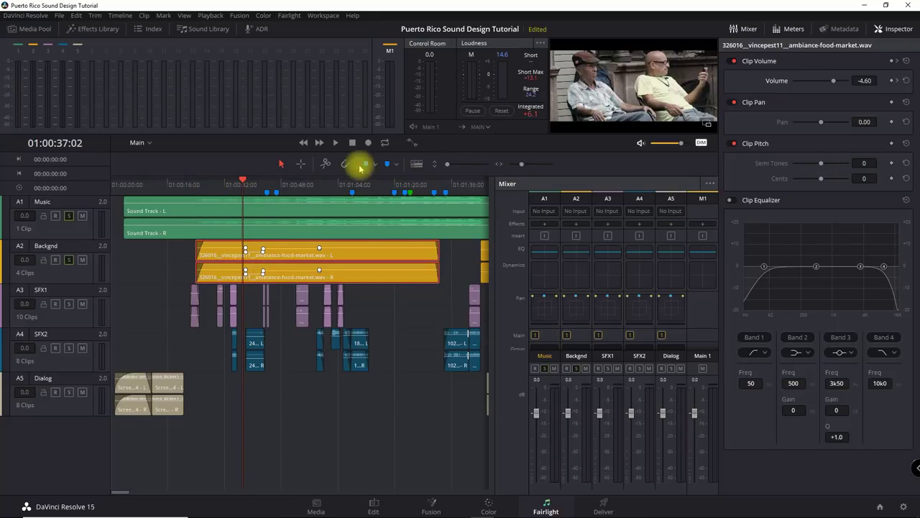
pyautogui.moveTo(523, 165); pyautogui.dragTo(524, 164)
pyautogui.click(309, 185)
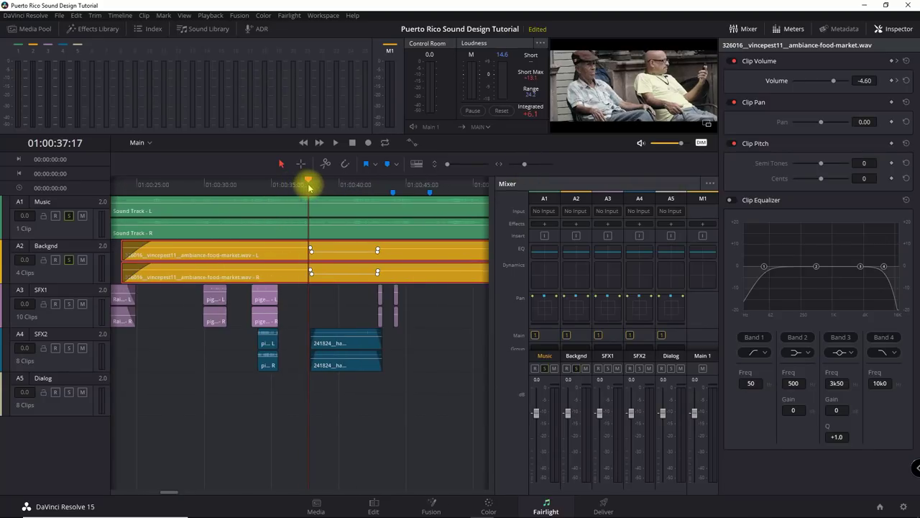
pyautogui.press('Right')
pyautogui.press('Right')
pyautogui.press('Right')
pyautogui.press('Right')
pyautogui.press('Right')
pyautogui.press('Right')
pyautogui.press('Right')
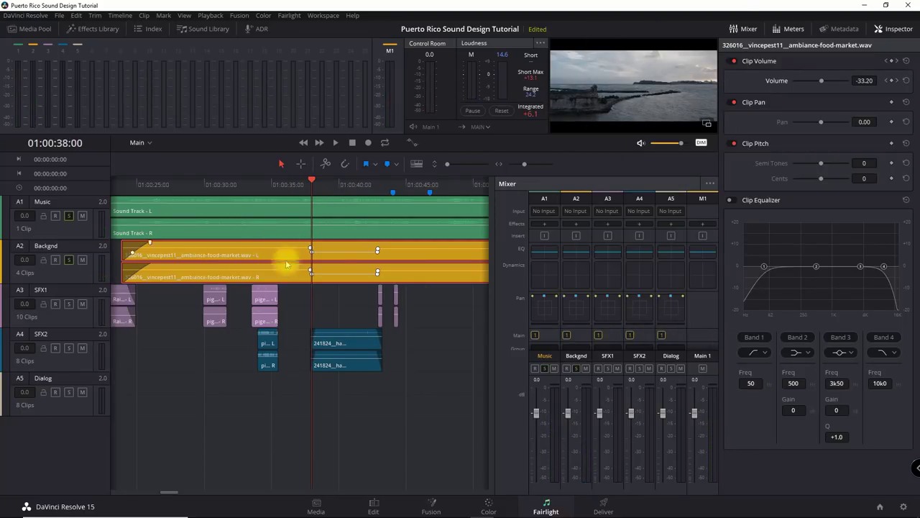
pyautogui.moveTo(206, 263)
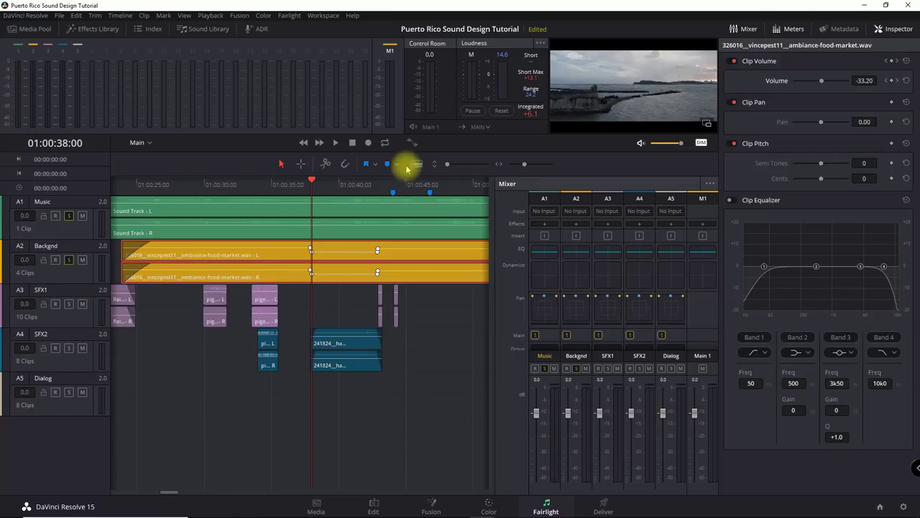
pyautogui.click(378, 186)
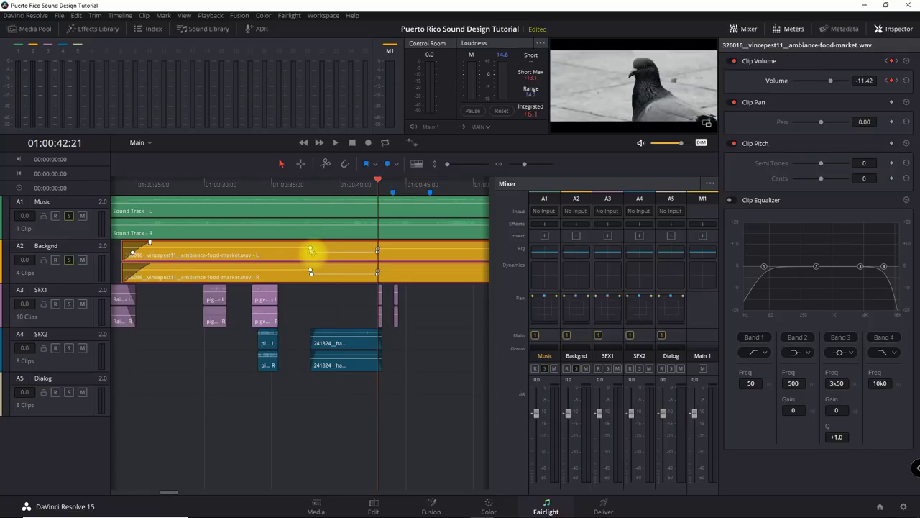
pyautogui.press('Left')
pyautogui.press('Left')
pyautogui.press('Left')
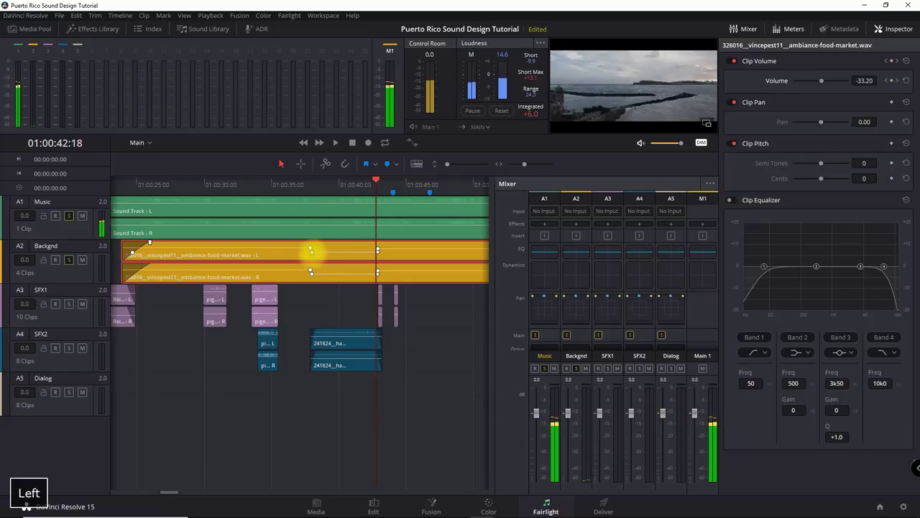
pyautogui.click(327, 184)
pyautogui.press('space')
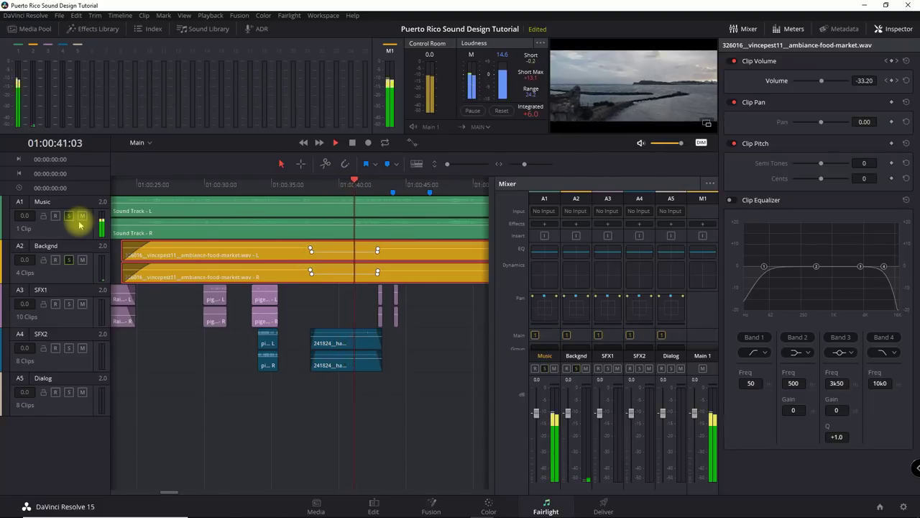
pyautogui.press('space')
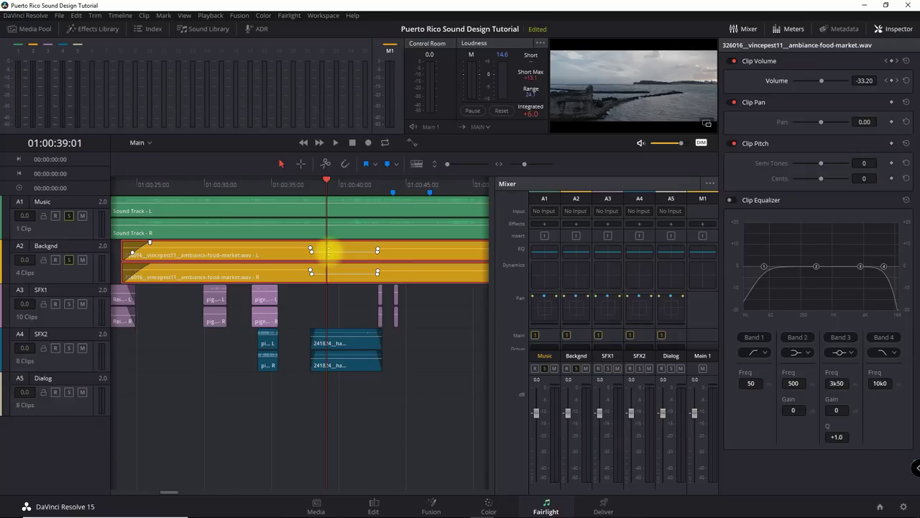
# Step: Add two volume keyframes, pull one down into a dip, then undo the change
pyautogui.keyDown('alt'); pyautogui.click(327, 250); pyautogui.keyUp('alt')
pyautogui.keyDown('alt'); pyautogui.click(336, 250); pyautogui.keyUp('alt')
pyautogui.moveTo(337, 251); pyautogui.dragTo(338, 254)
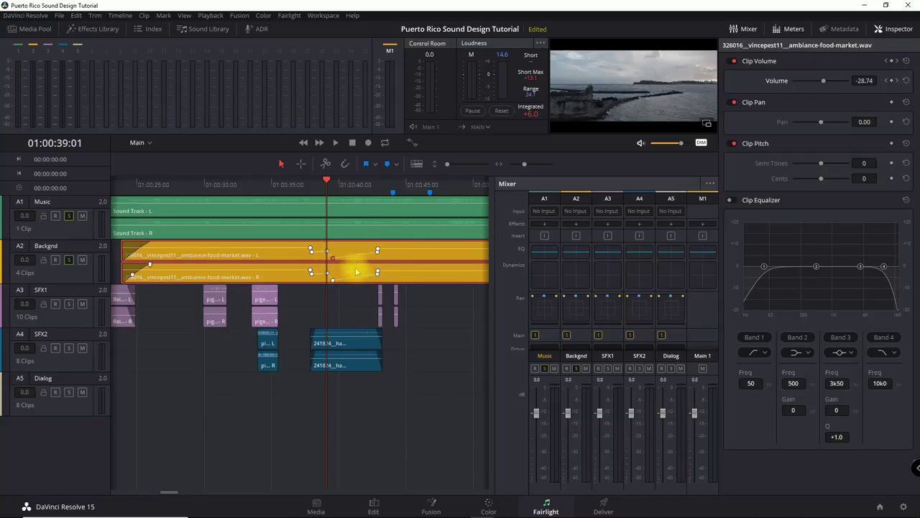
pyautogui.hotkey('ctrl', 'z')
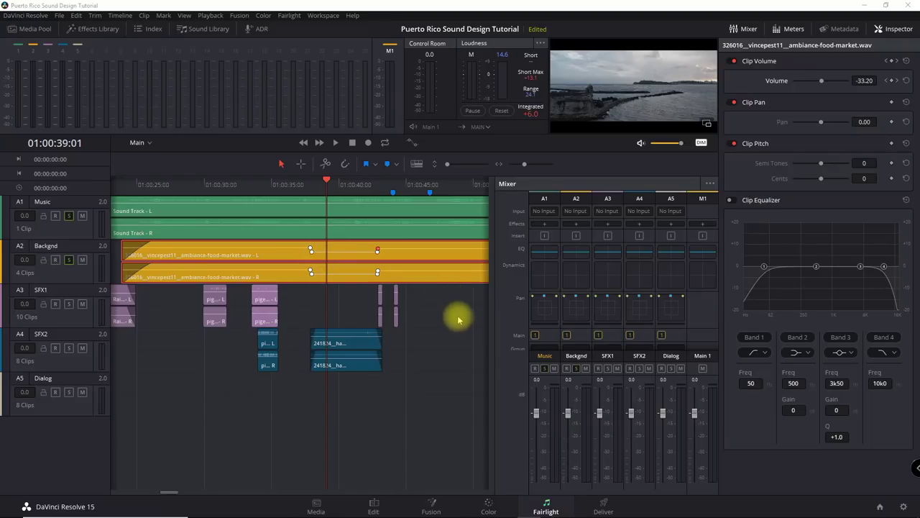
# Step: Close the Inspector, zoom out to the full edit, park at 01:01:01:19, and select the short SFX2 clip
pyautogui.click(893, 29)
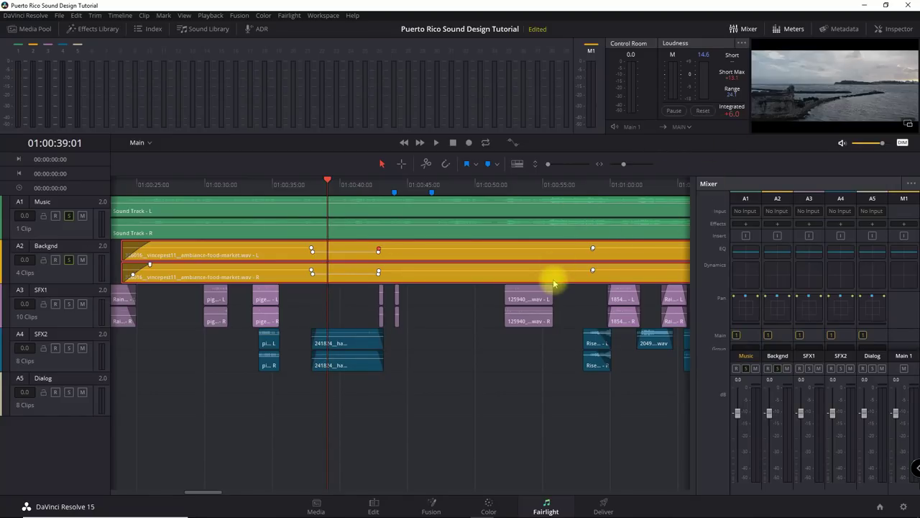
pyautogui.hotkey('shift', 'z')
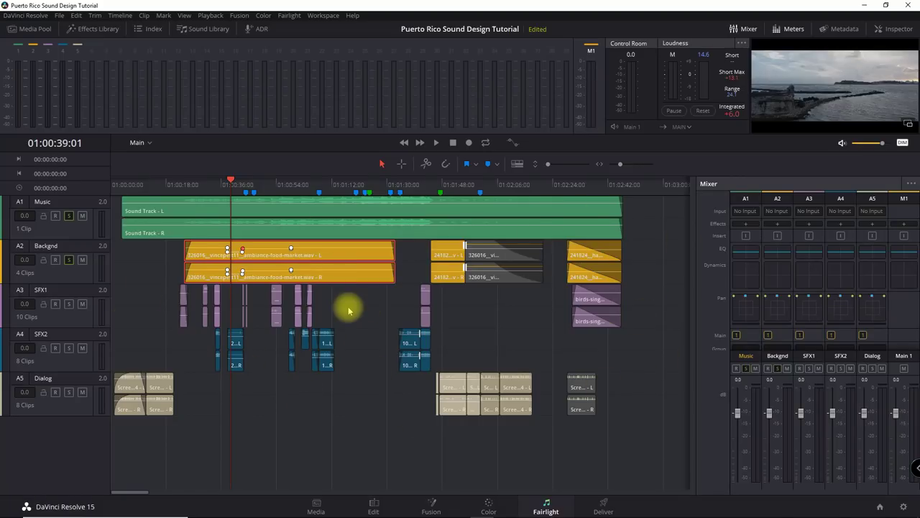
pyautogui.hotkey('shift', 'z')
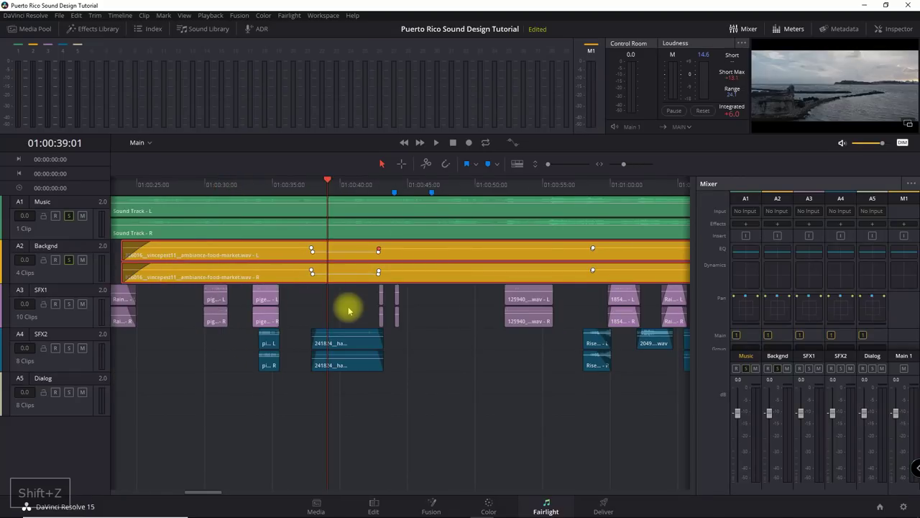
pyautogui.hotkey('shift', 'z')
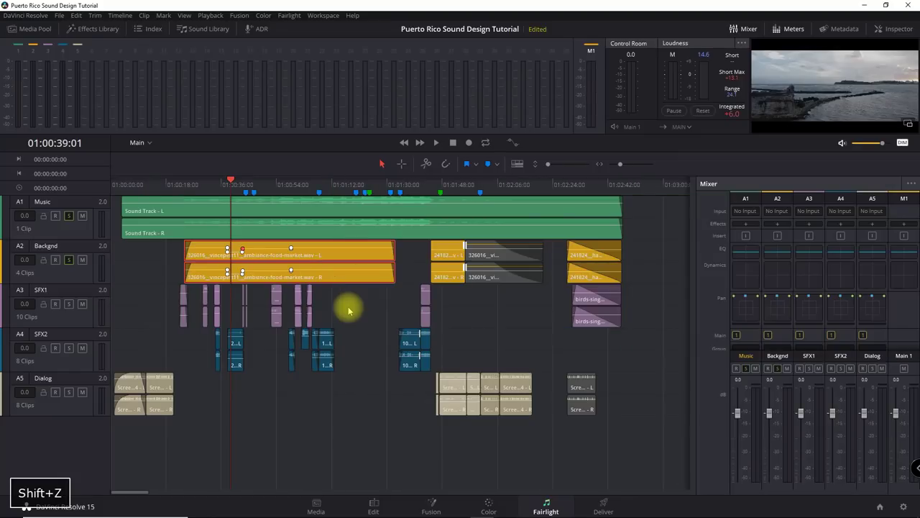
pyautogui.click(307, 344)
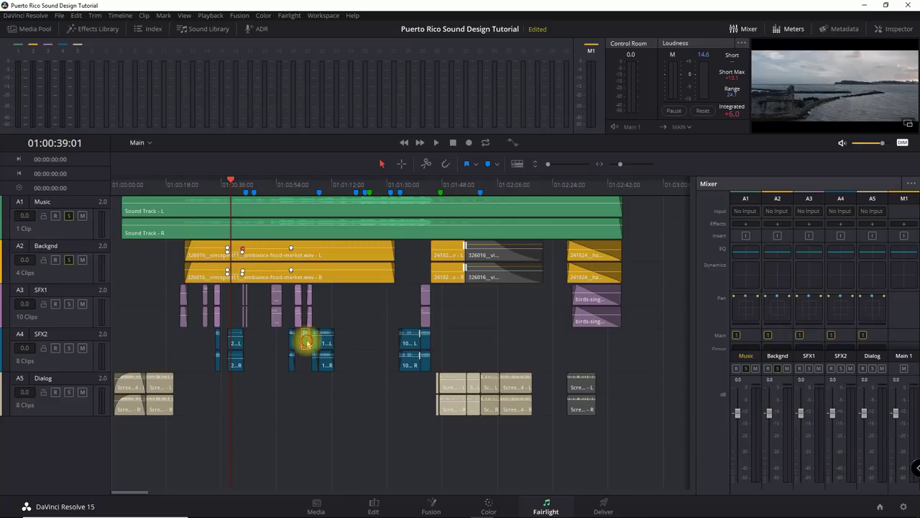
pyautogui.click(301, 185)
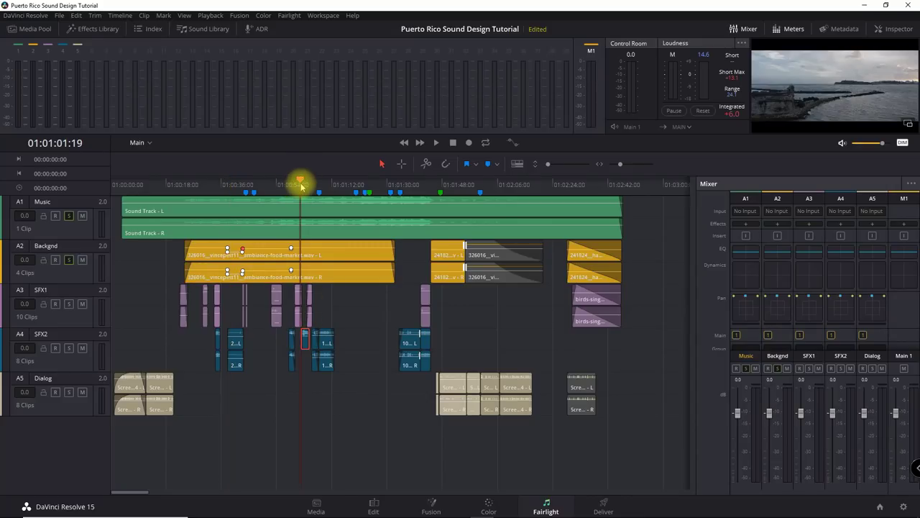
pyautogui.click(304, 342)
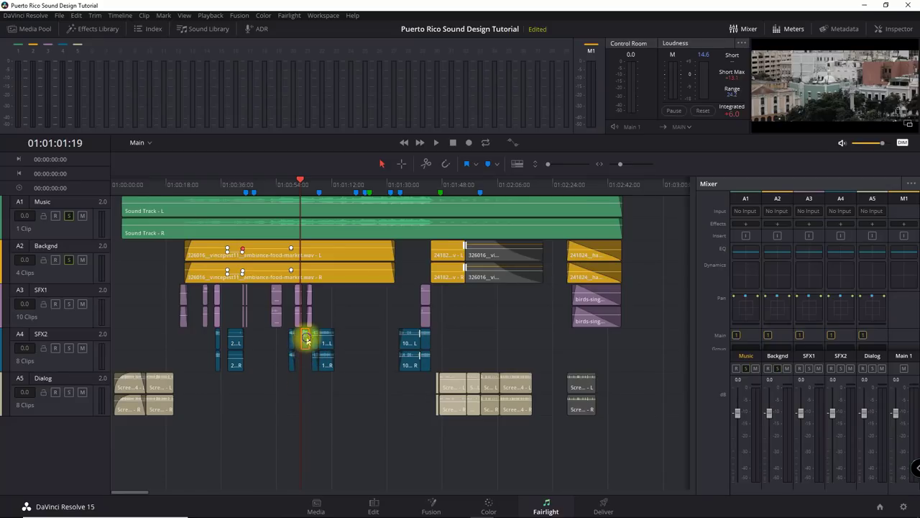
# Step: Set the SFX2 clip's attributes to Stereo, with Embedded Channel 1 on the right channel
pyautogui.rightClick(307, 338)
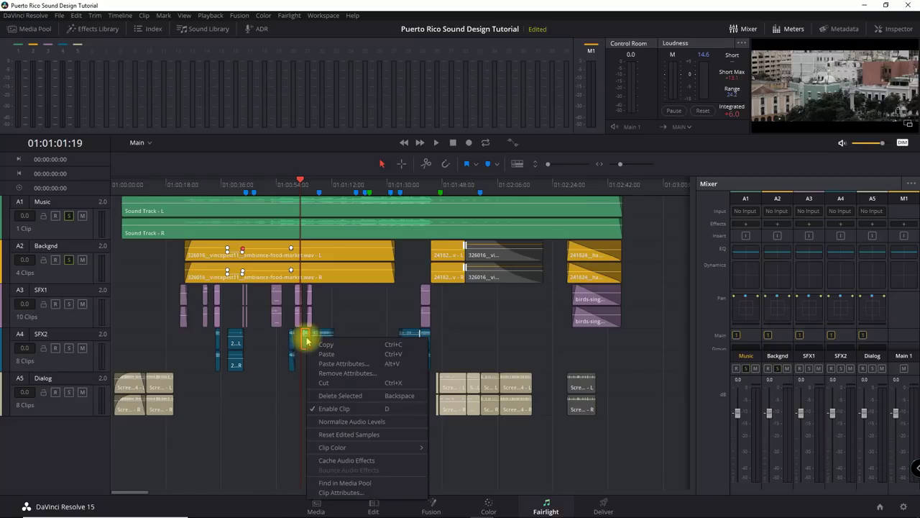
pyautogui.click(339, 494)
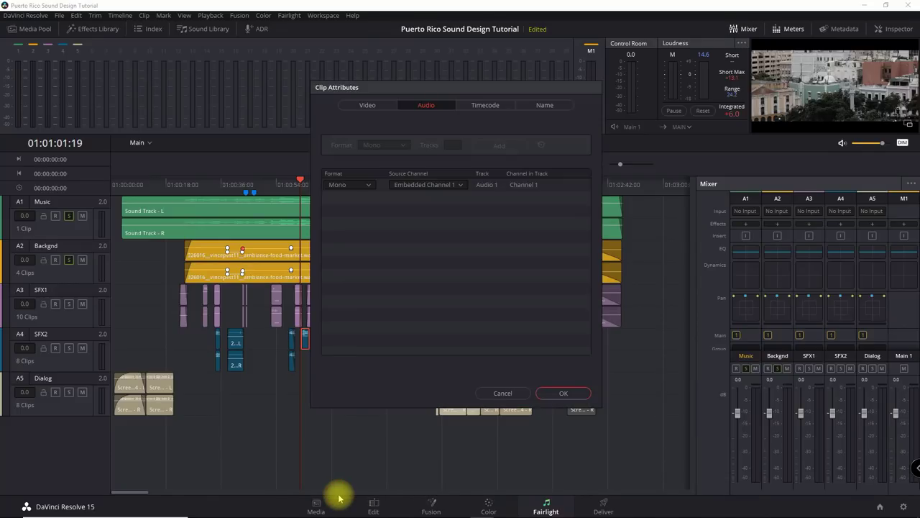
pyautogui.click(353, 181)
pyautogui.click(340, 208)
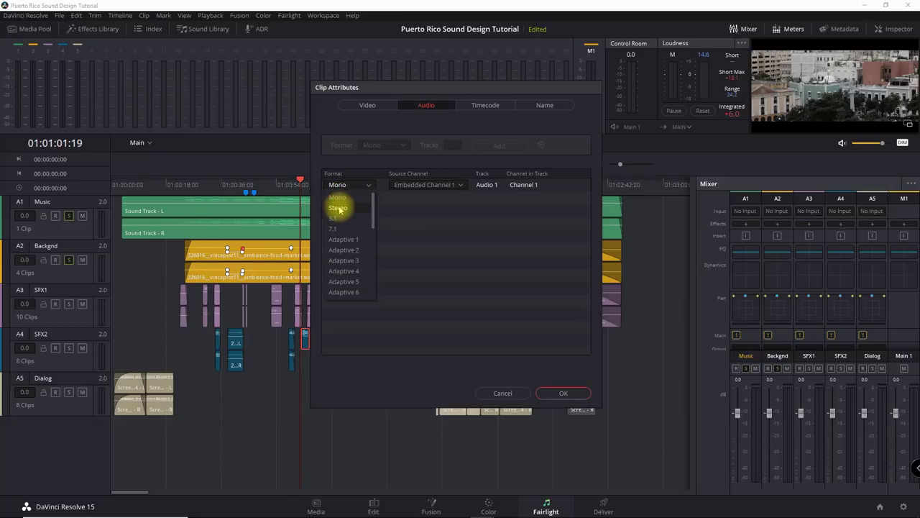
pyautogui.click(424, 197)
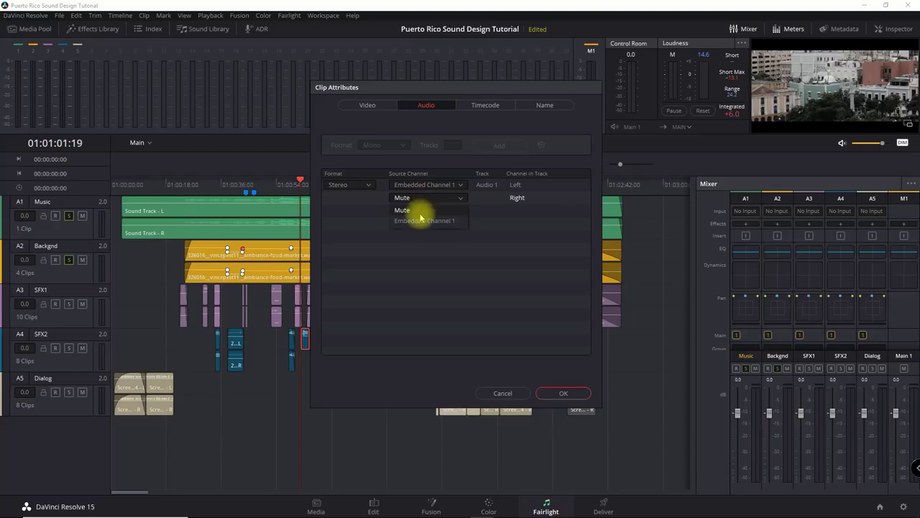
pyautogui.click(421, 222)
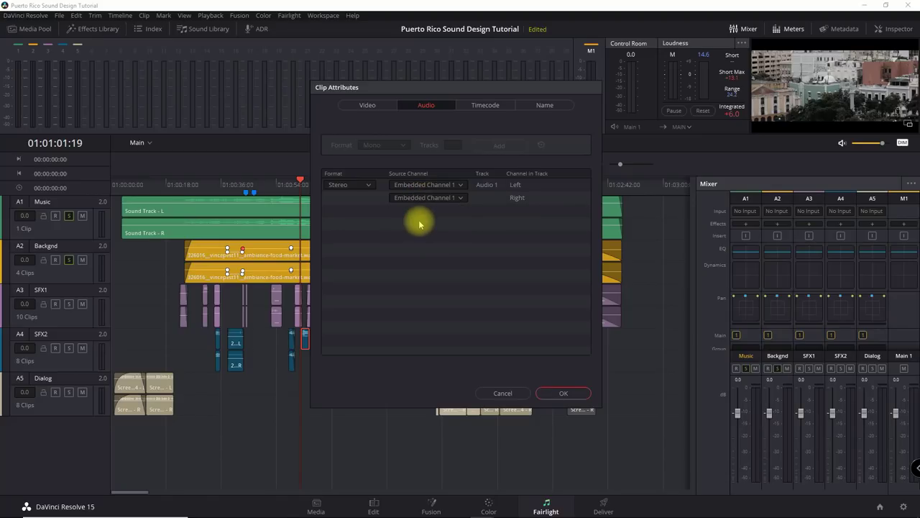
pyautogui.click(565, 394)
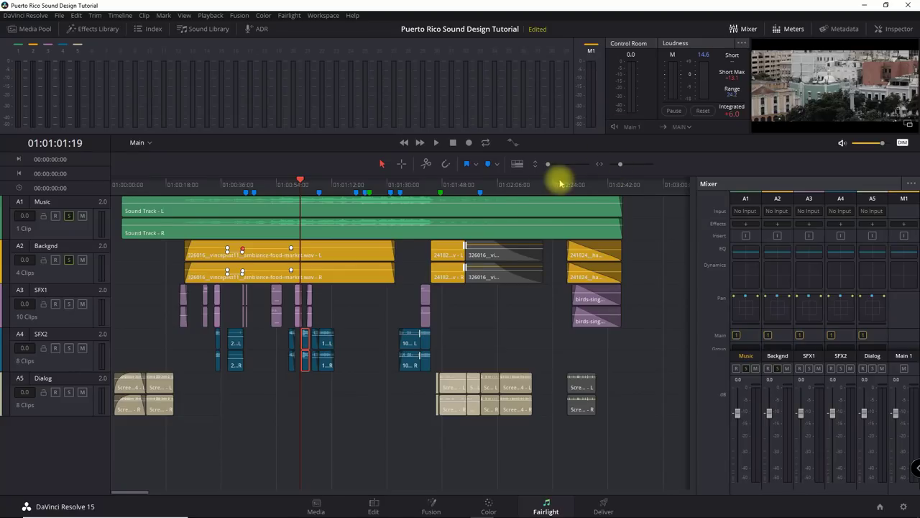
# Step: Zoom in around the church-bell clip and play it once to hear it
pyautogui.hotkey('shift', 'z')
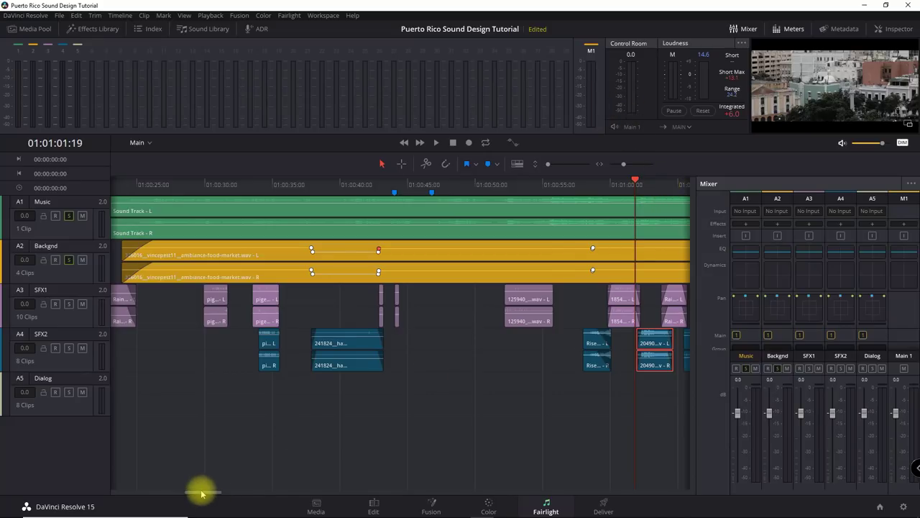
pyautogui.moveTo(201, 492); pyautogui.dragTo(268, 492)
pyautogui.moveTo(369, 339)
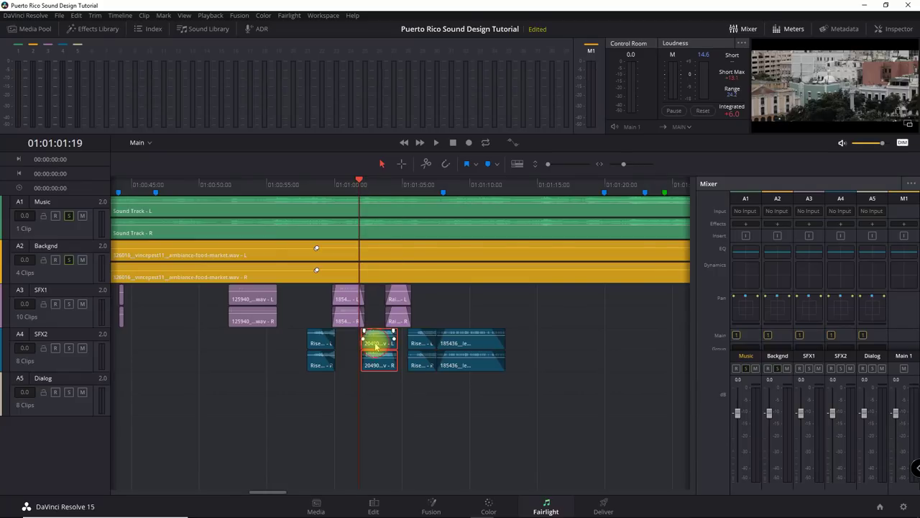
pyautogui.press('space')
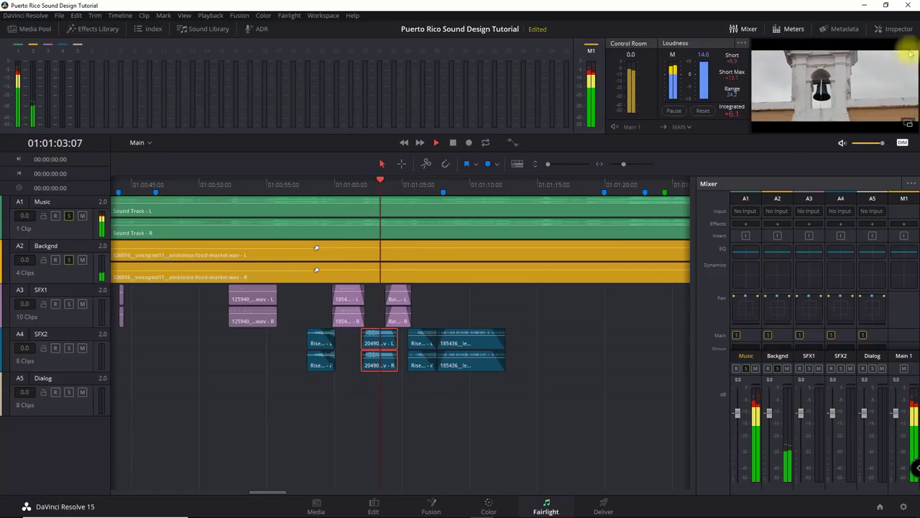
pyautogui.press('space')
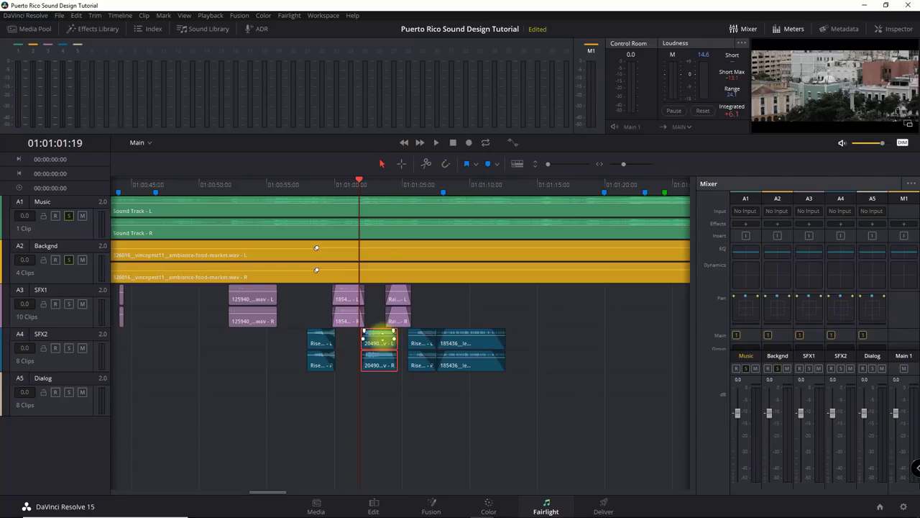
# Step: Unsolo Music, solo the SFX2 track, and turn the monitor dim off
pyautogui.click(70, 215)
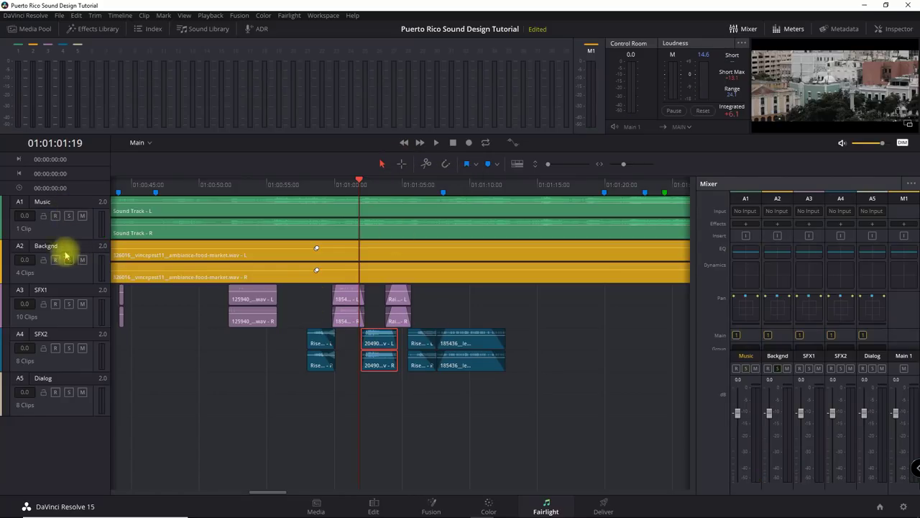
pyautogui.click(69, 348)
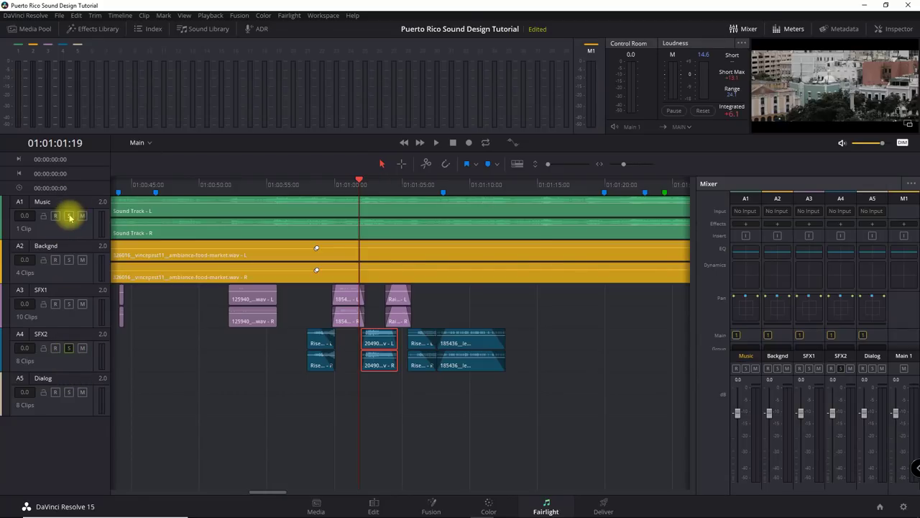
pyautogui.click(902, 143)
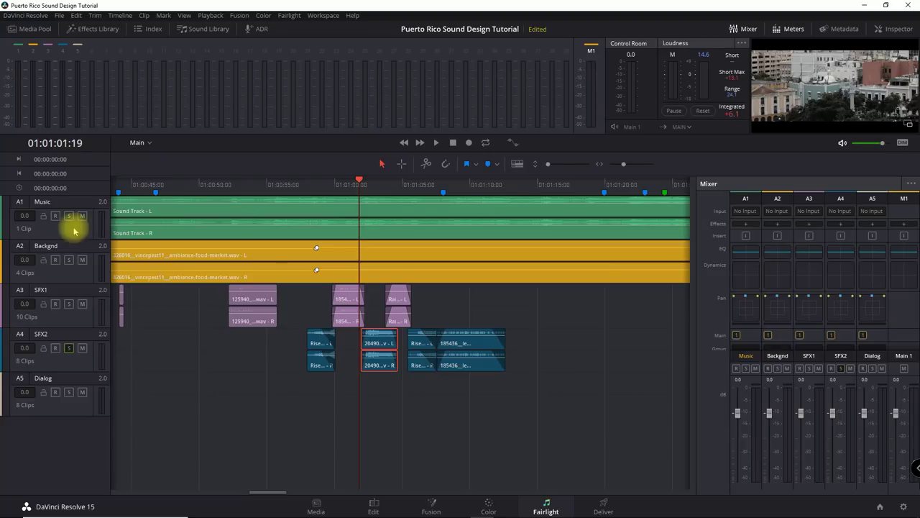
pyautogui.click(71, 349)
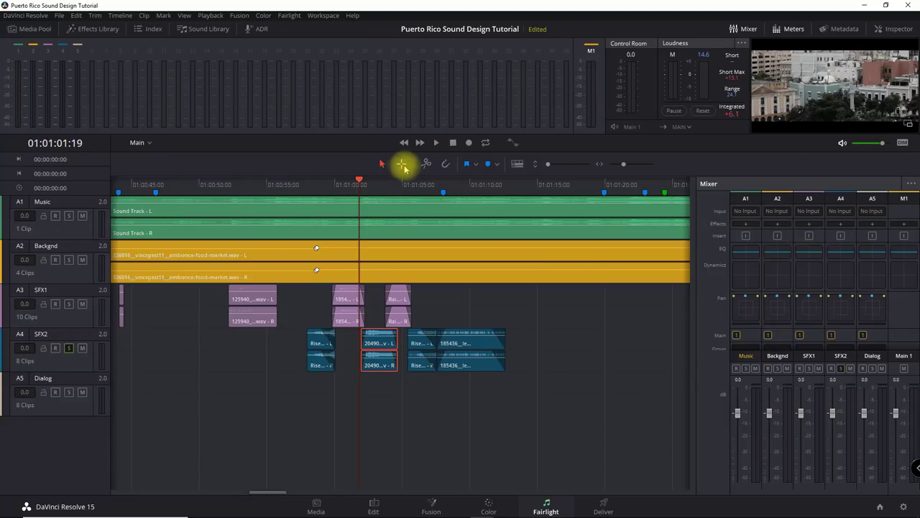
# Step: Select the range 01:01:01:22 to 01:01:04:16 over the bell clip and loop Play In to Out
pyautogui.click(403, 165)
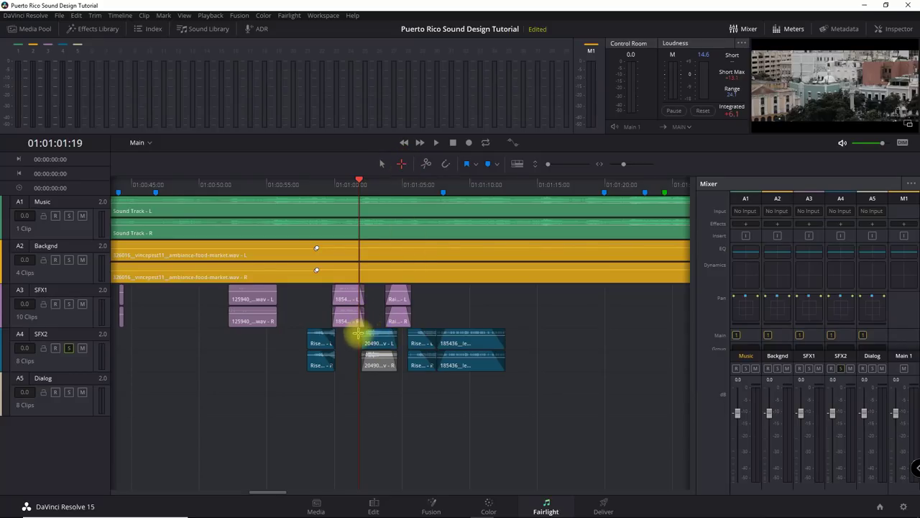
pyautogui.moveTo(358, 333); pyautogui.dragTo(397, 375)
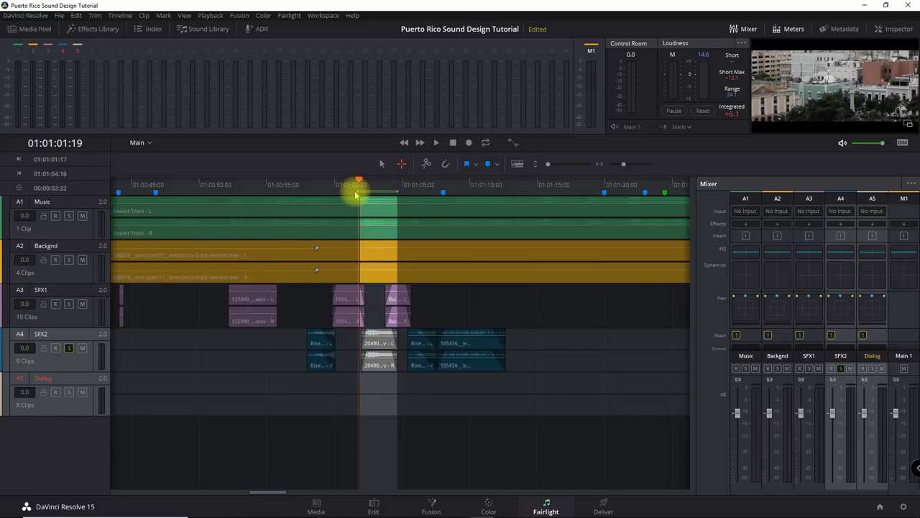
pyautogui.moveTo(356, 194); pyautogui.dragTo(361, 192)
pyautogui.click(399, 297)
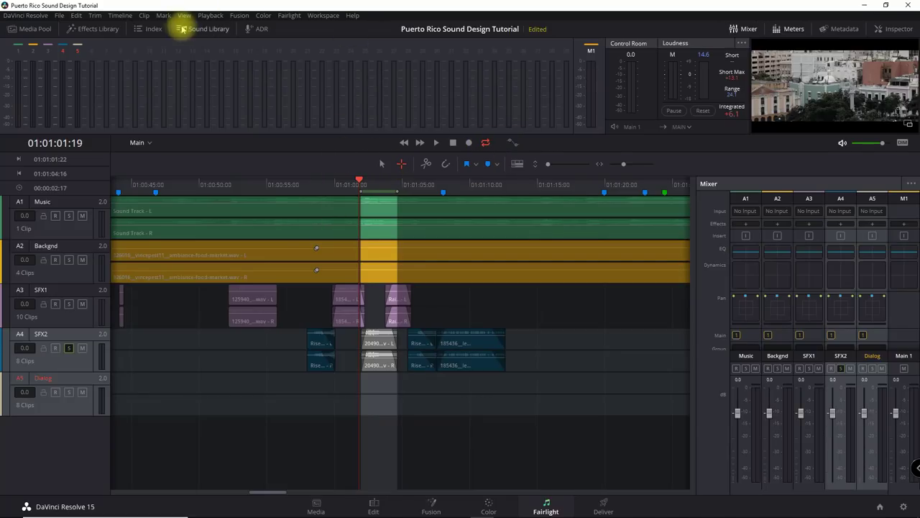
pyautogui.click(211, 15)
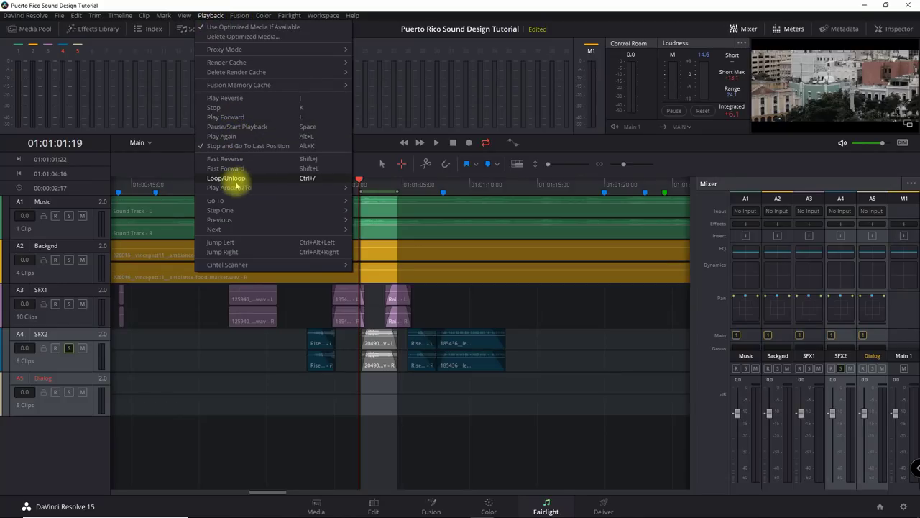
pyautogui.moveTo(250, 193)
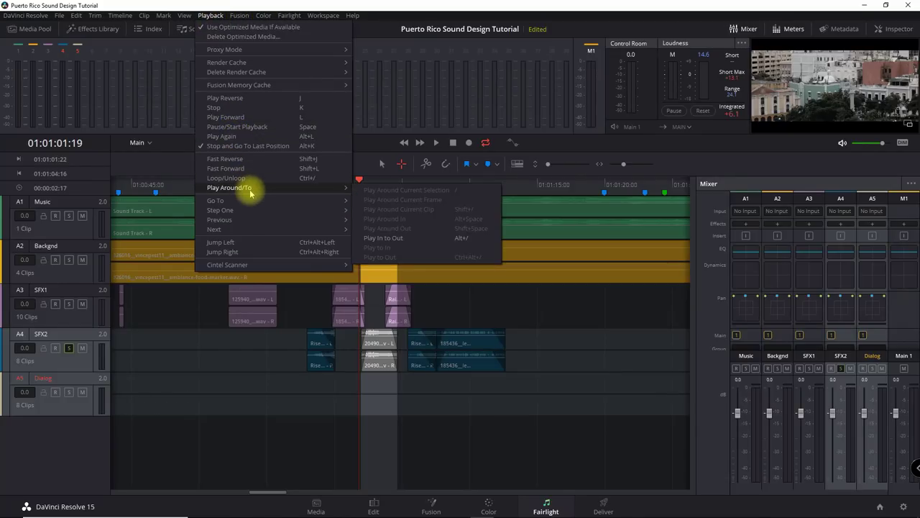
pyautogui.click(464, 239)
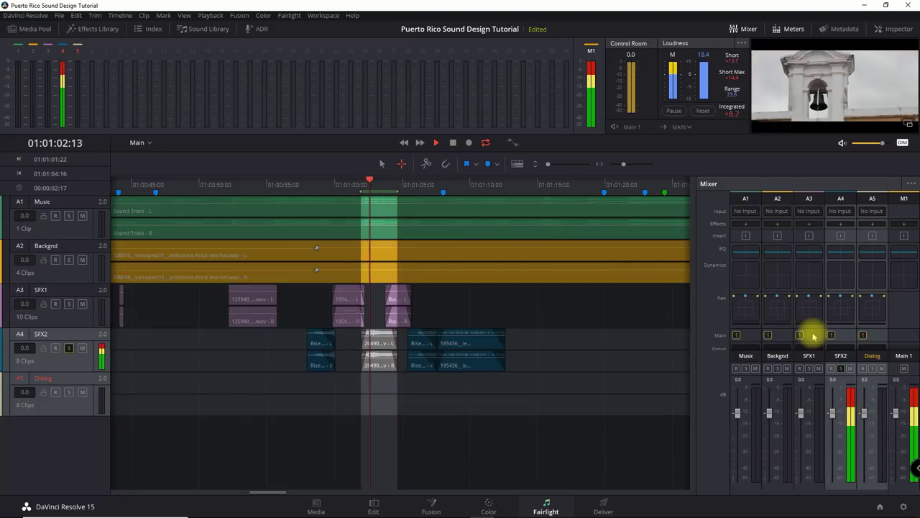
# Step: Open the bell clip's Inspector and drag Clip Volume down to -10.60
pyautogui.click(899, 29)
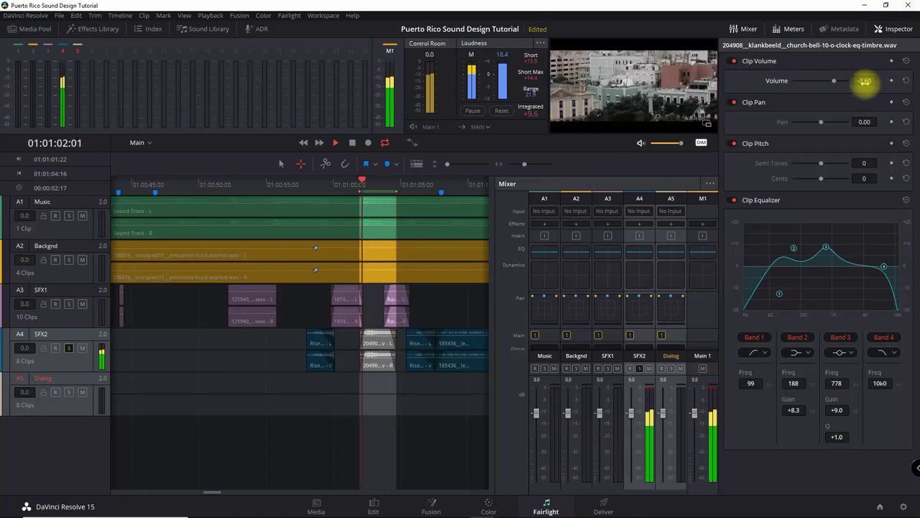
pyautogui.moveTo(865, 82); pyautogui.dragTo(822, 82)
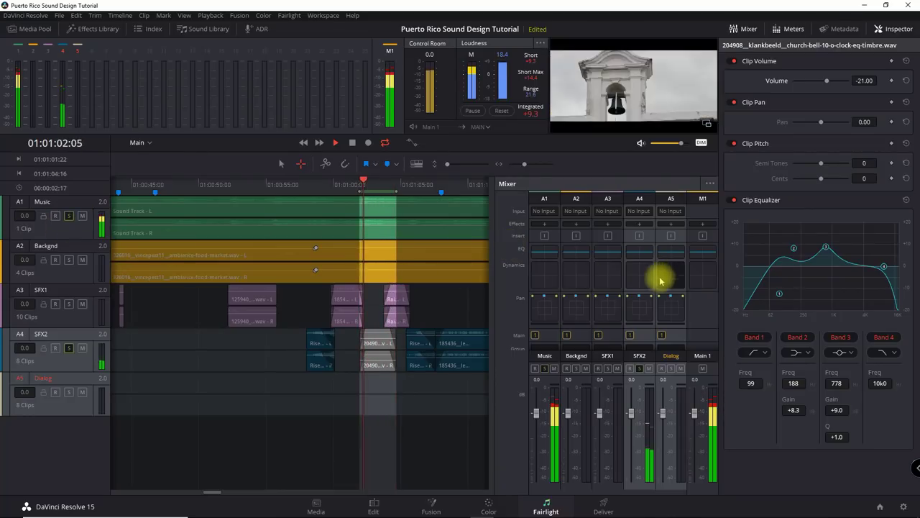
pyautogui.moveTo(863, 81)
pyautogui.mouseDown()
pyautogui.moveTo(891, 81)
pyautogui.moveTo(864, 80)
pyautogui.mouseUp()
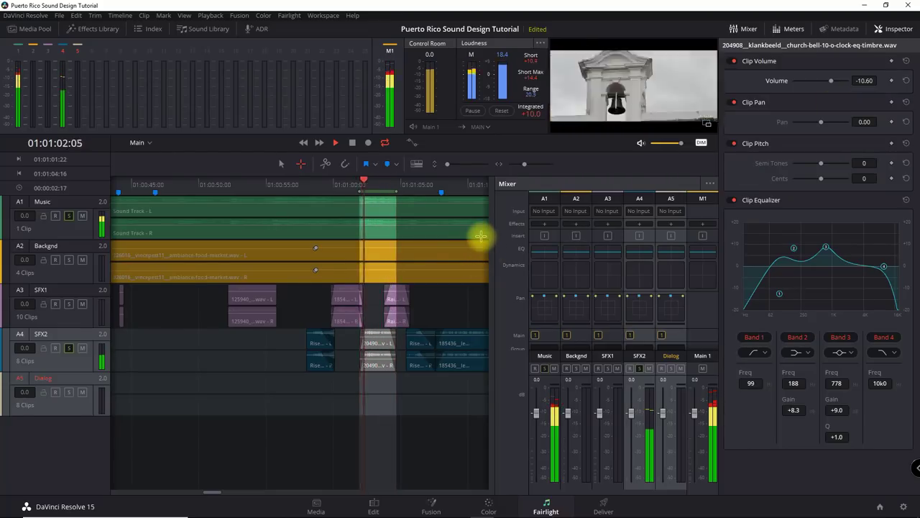
# Step: Stop playback and select the 185436 ambience clip on SFX2 to show its 0.80 volume and flat EQ
pyautogui.press('space')
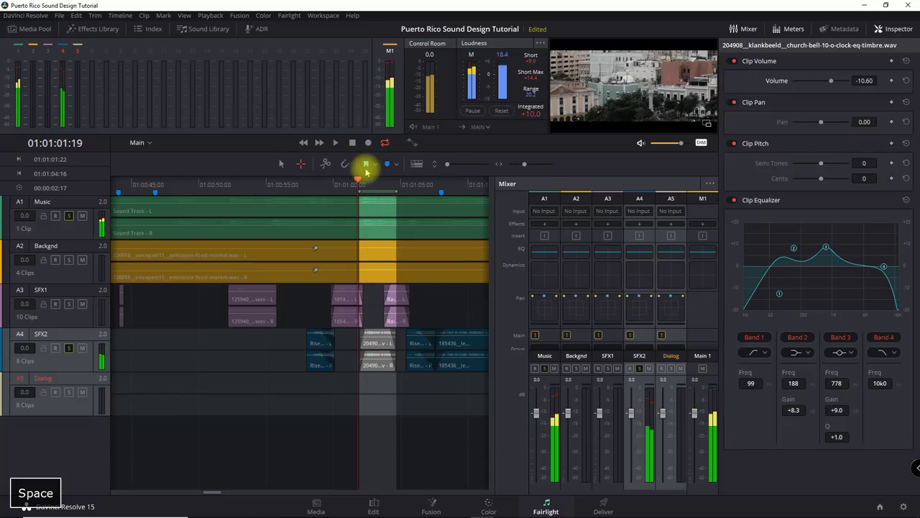
pyautogui.click(374, 339)
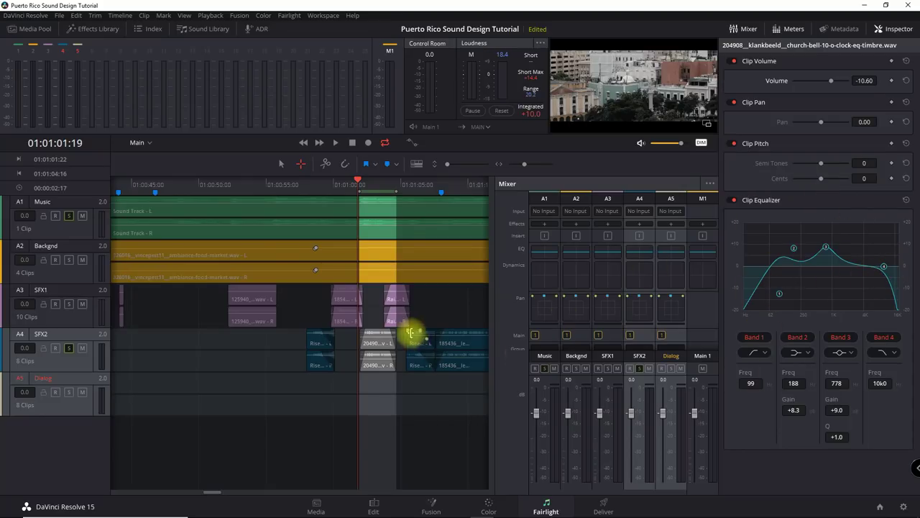
pyautogui.press('a')
pyautogui.click(459, 344)
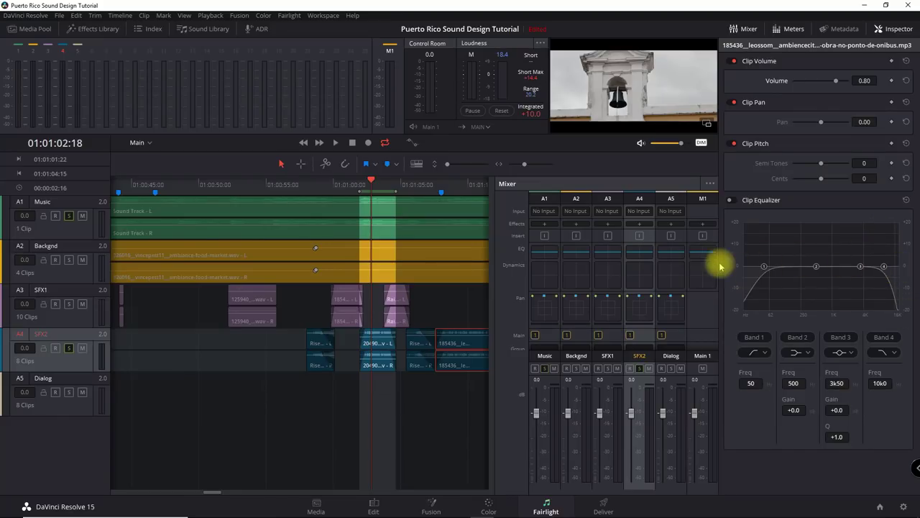
# Step: Boost the bell clip's EQ to +9.4 dB at 1k06 and +10.7 dB at 180 Hz, auditioning in a loop
pyautogui.click(385, 346)
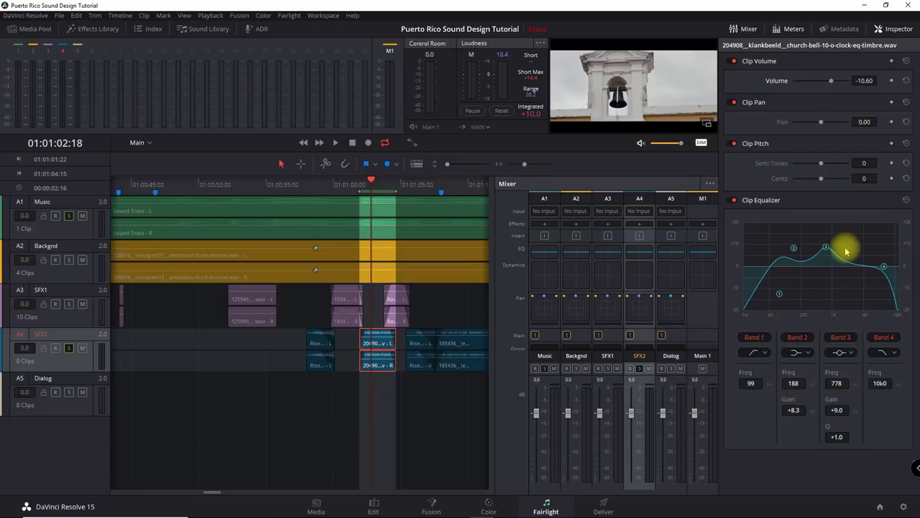
pyautogui.moveTo(846, 251)
pyautogui.mouseDown()
pyautogui.moveTo(824, 258)
pyautogui.moveTo(832, 248)
pyautogui.moveTo(844, 267)
pyautogui.mouseUp()
pyautogui.moveTo(790, 249)
pyautogui.mouseDown()
pyautogui.moveTo(816, 270)
pyautogui.moveTo(783, 245)
pyautogui.moveTo(796, 249)
pyautogui.mouseUp()
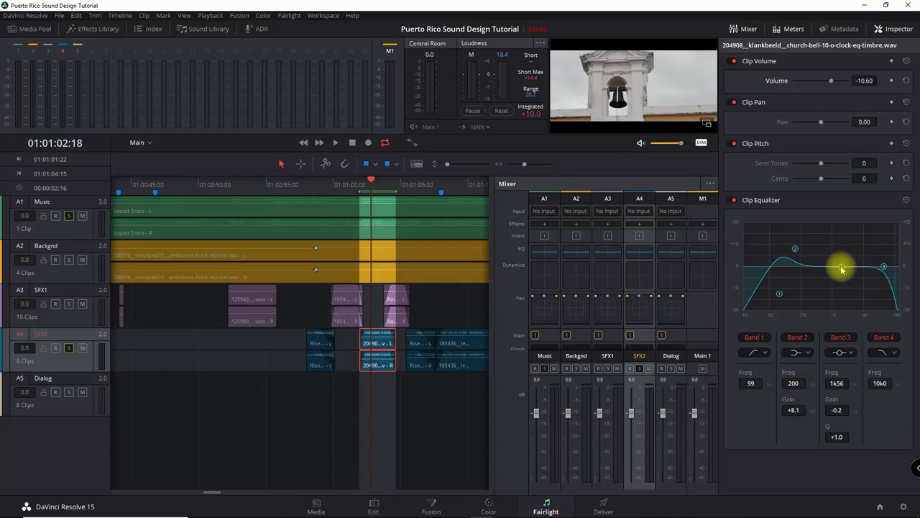
pyautogui.moveTo(842, 269); pyautogui.dragTo(834, 248)
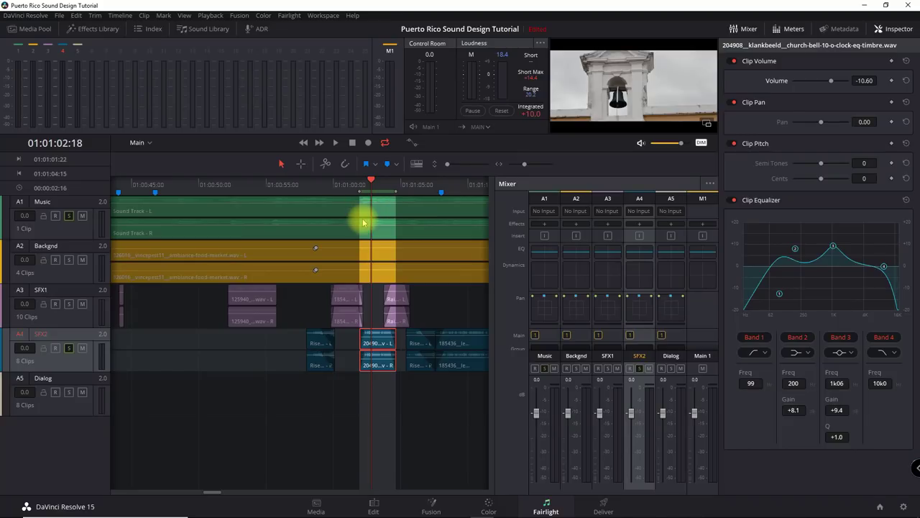
pyautogui.hotkey('alt', '/')
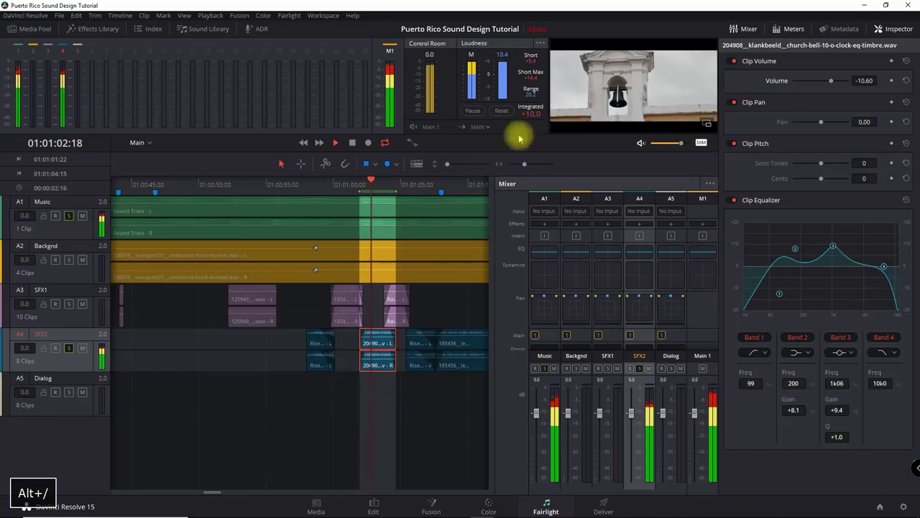
pyautogui.moveTo(795, 249)
pyautogui.mouseDown()
pyautogui.moveTo(805, 272)
pyautogui.moveTo(787, 256)
pyautogui.moveTo(793, 243)
pyautogui.mouseUp()
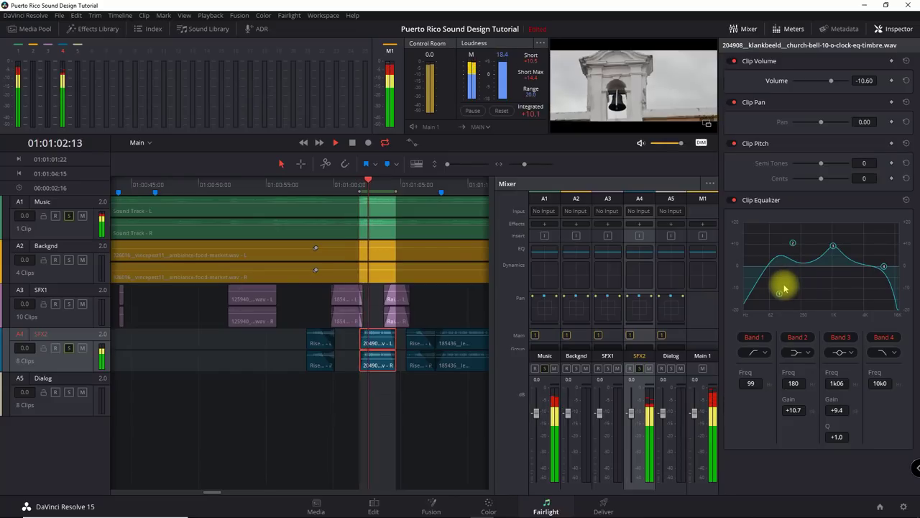
pyautogui.click(353, 143)
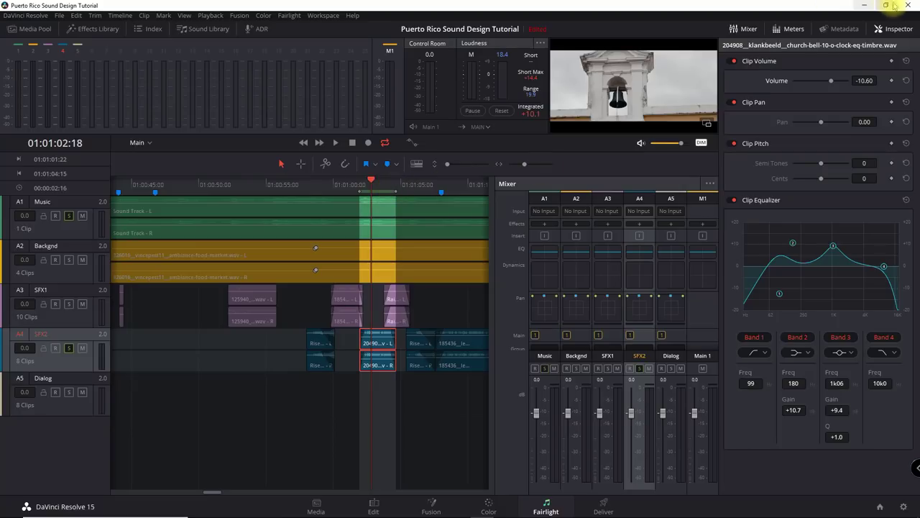
# Step: Hide the Inspector, clear the timeline's in/out range, and show the FairlightFX Effects Library
pyautogui.click(898, 28)
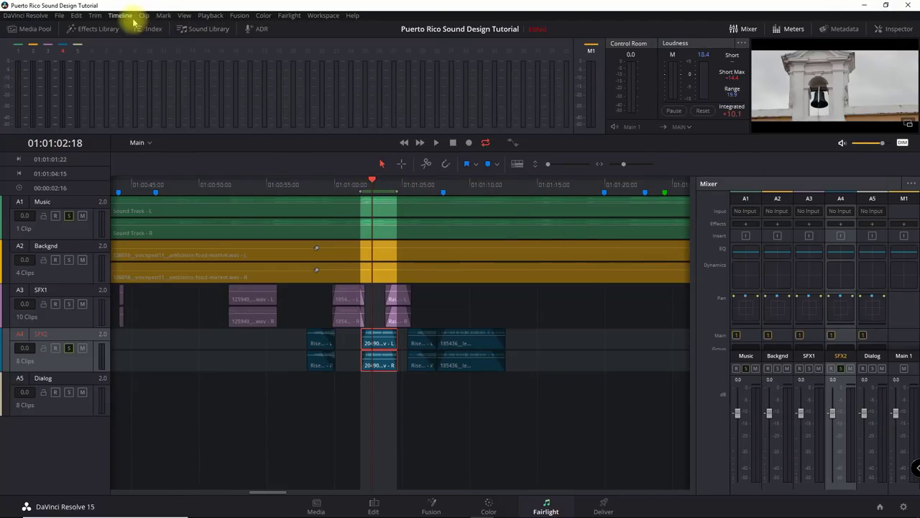
pyautogui.click(164, 15)
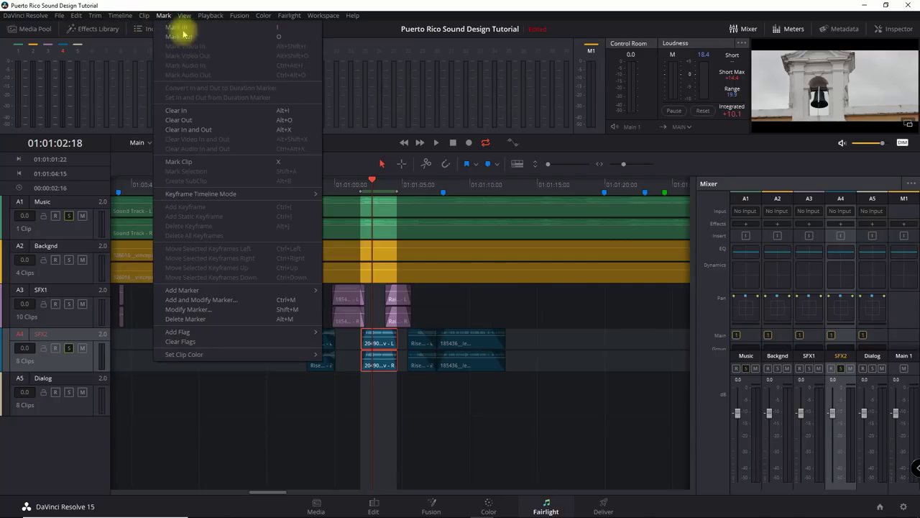
pyautogui.click(196, 130)
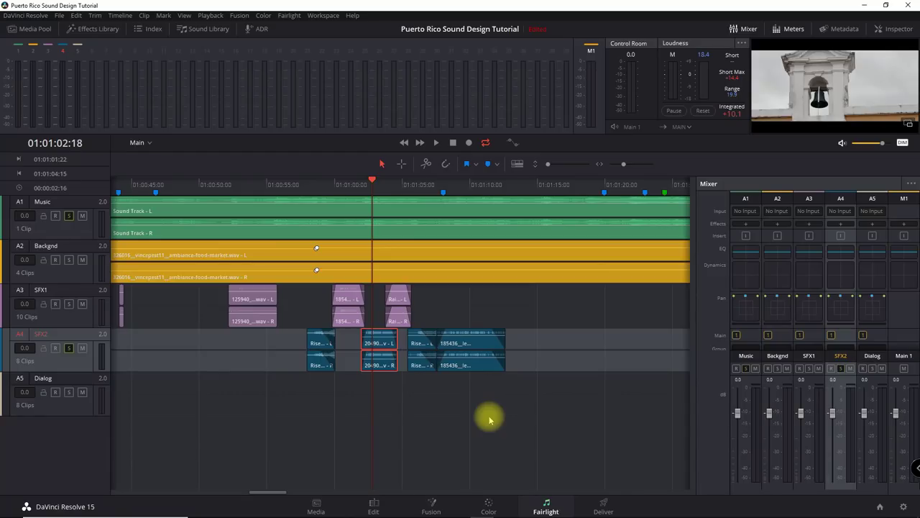
pyautogui.click(75, 30)
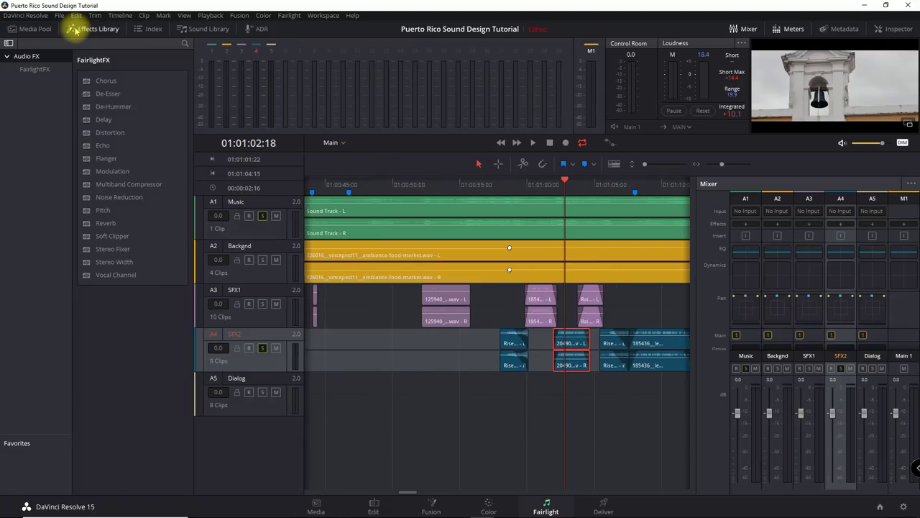
# Step: Add a De-Hummer with the 60Hz Hum Removal preset to the Music track, with Listen to Hum only off
pyautogui.click(105, 107)
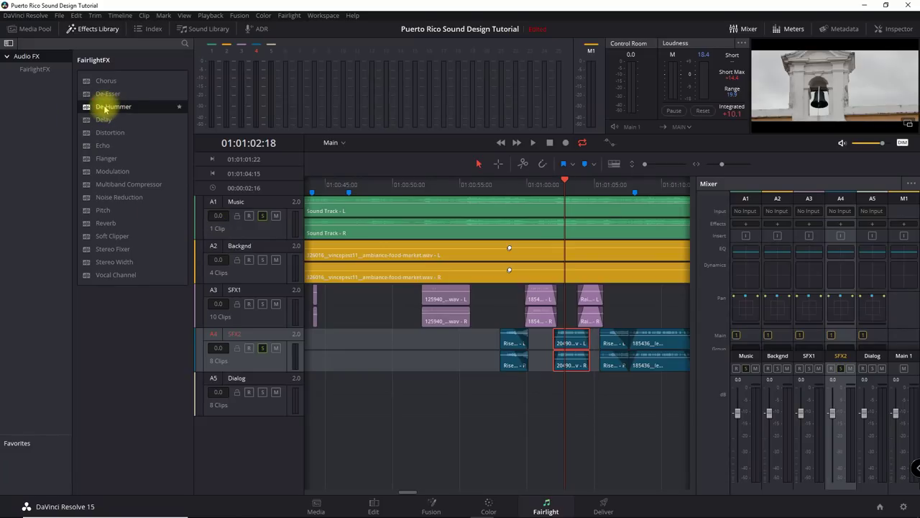
pyautogui.moveTo(105, 108); pyautogui.dragTo(257, 229)
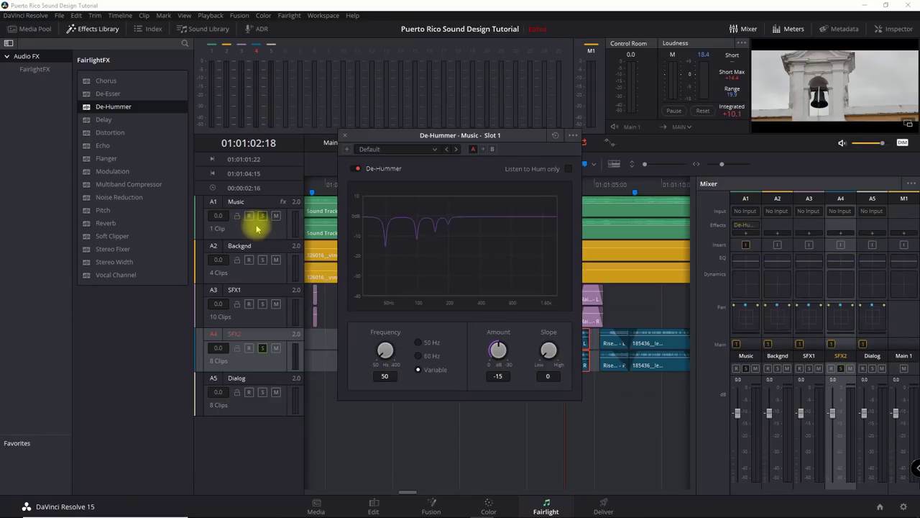
pyautogui.click(435, 150)
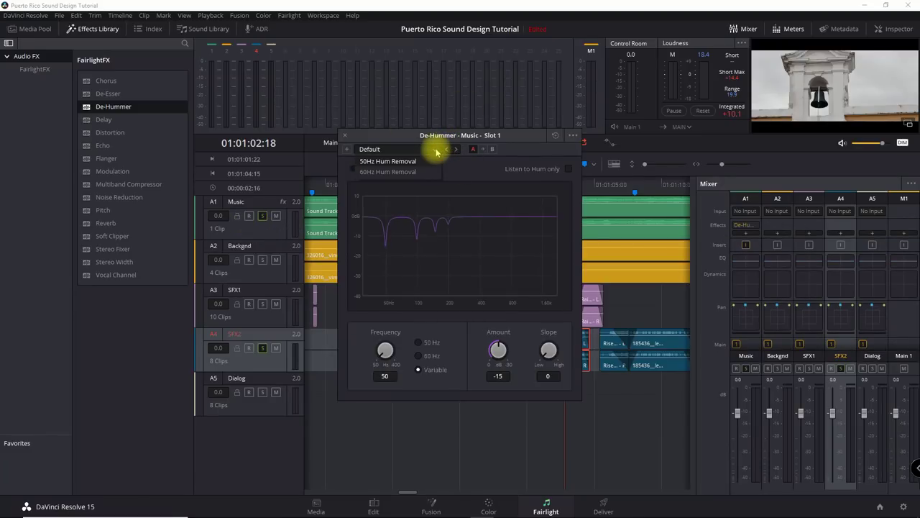
pyautogui.click(375, 174)
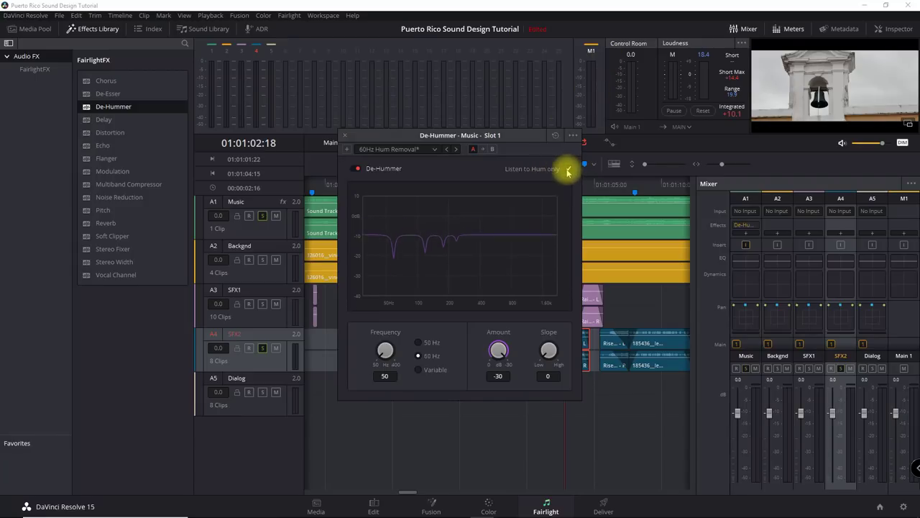
pyautogui.click(567, 169)
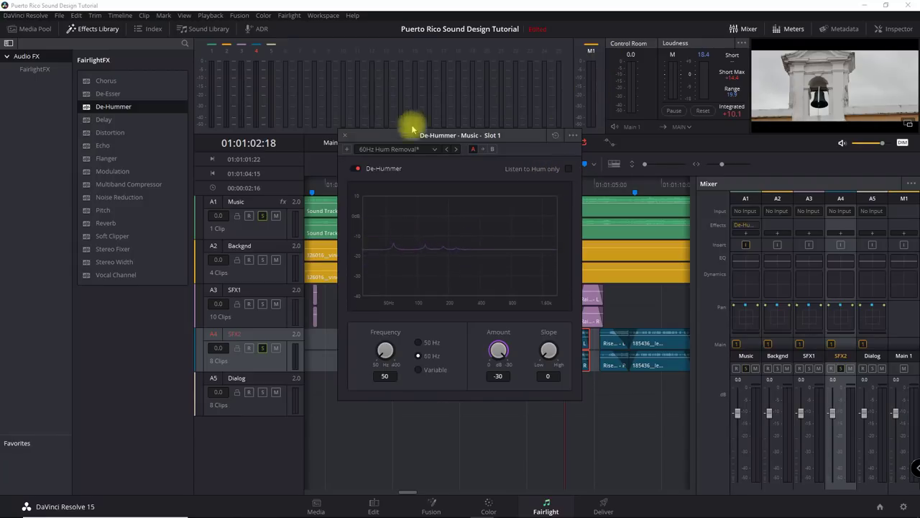
pyautogui.click(345, 136)
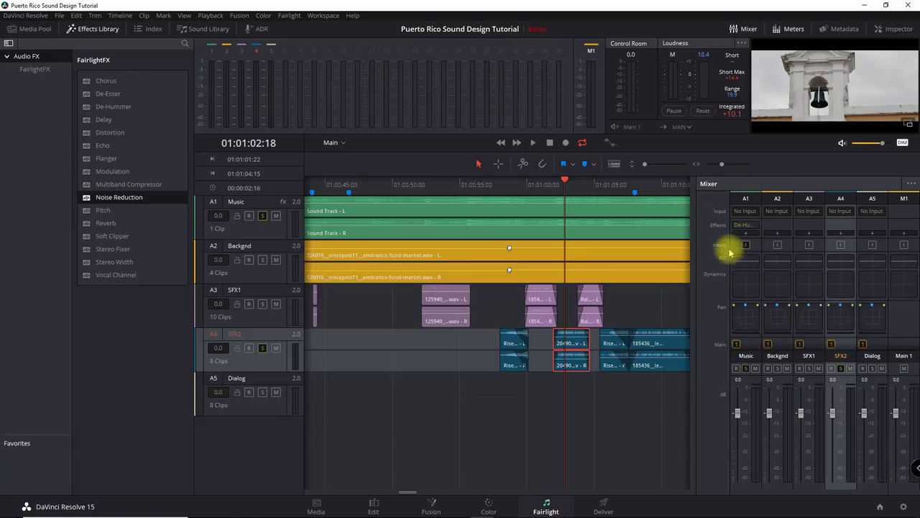
# Step: Delete the De-Hummer plugin from the Music track's mixer effects slot
pyautogui.moveTo(753, 227)
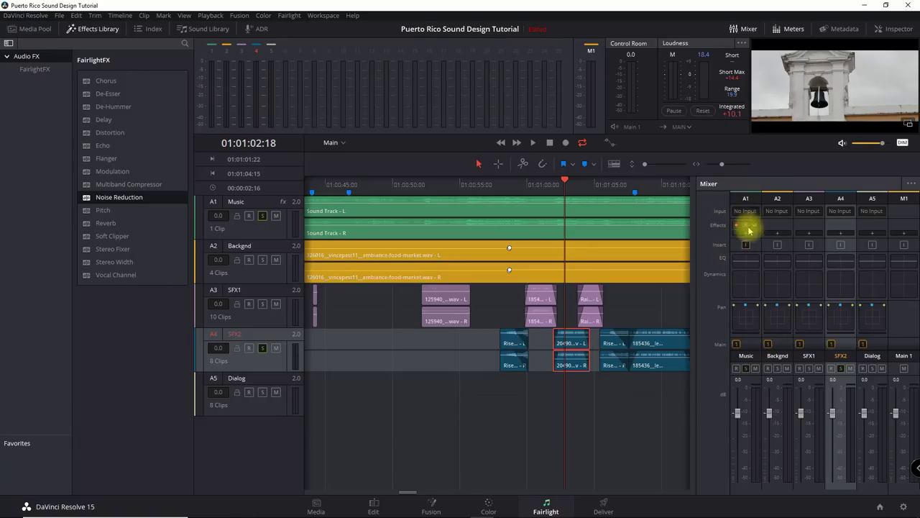
pyautogui.click(748, 229)
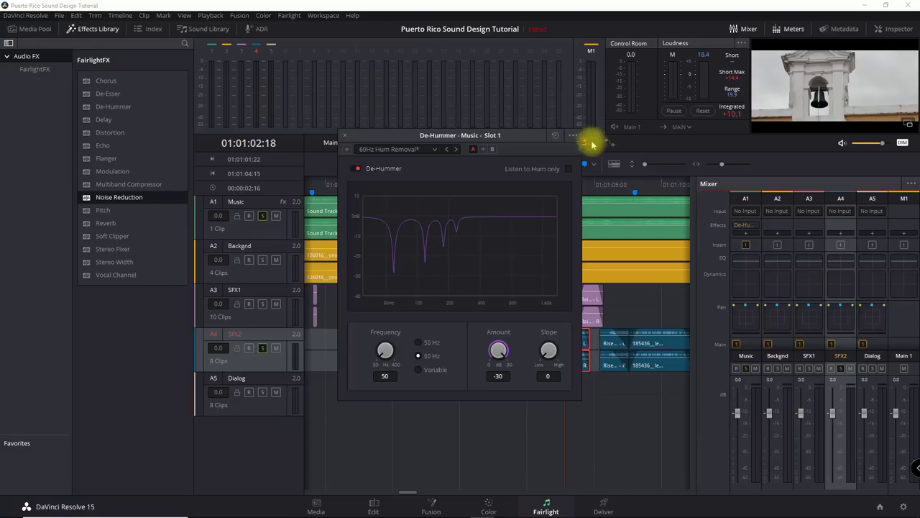
pyautogui.rightClick(760, 229)
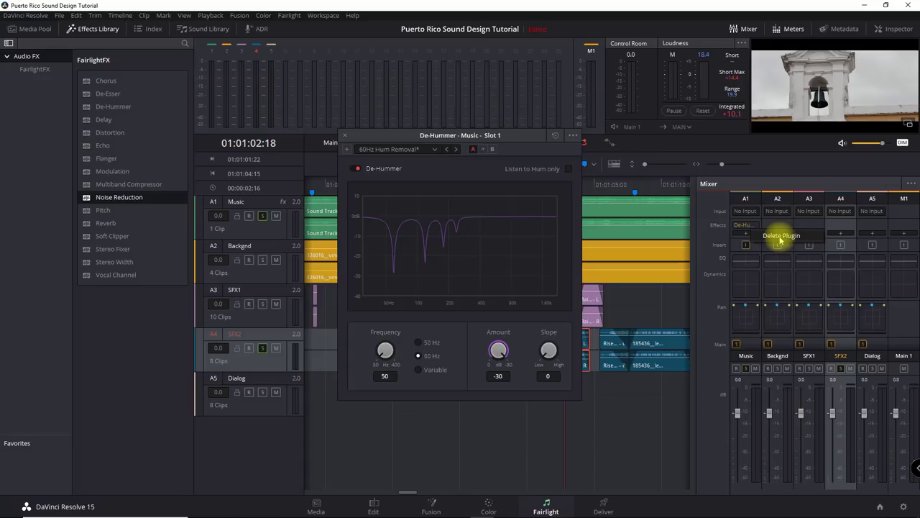
pyautogui.click(780, 236)
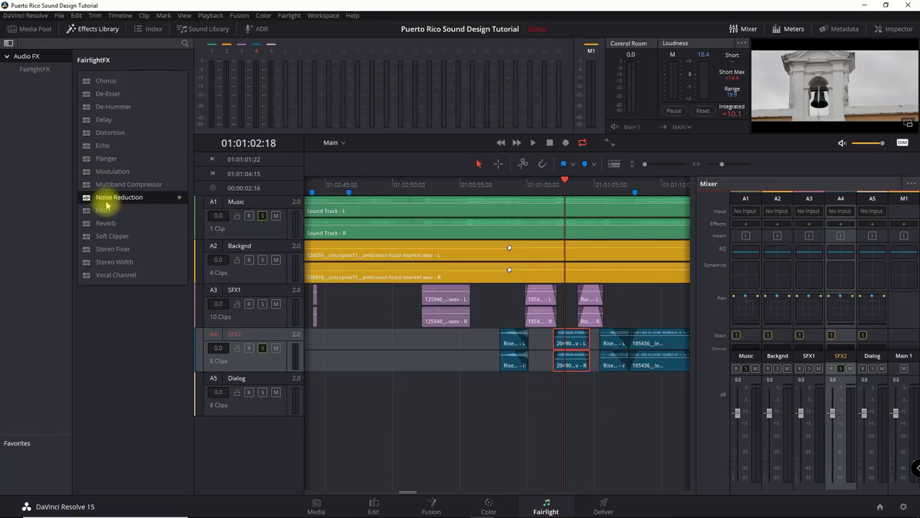
# Step: Add Noise Reduction to the SFX2 church-bell clip and mark a time range across it
pyautogui.moveTo(105, 204); pyautogui.dragTo(575, 344)
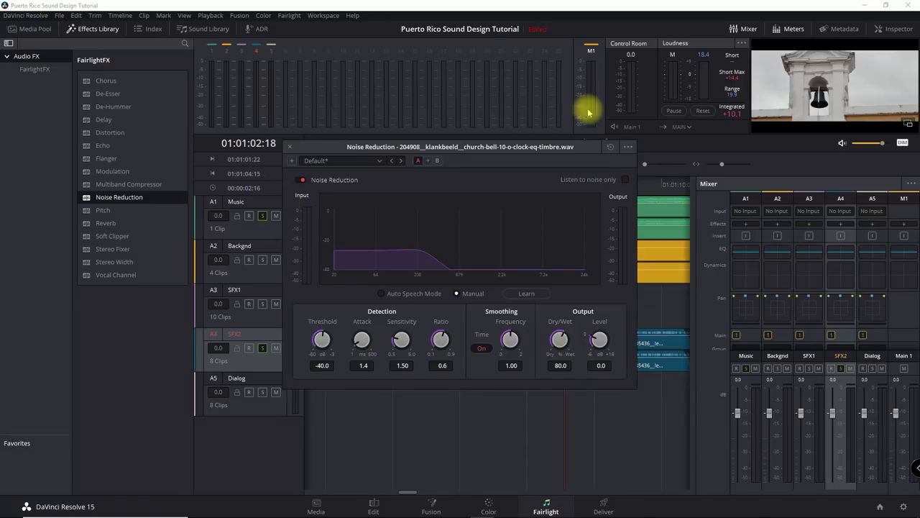
pyautogui.moveTo(562, 148); pyautogui.dragTo(405, 185)
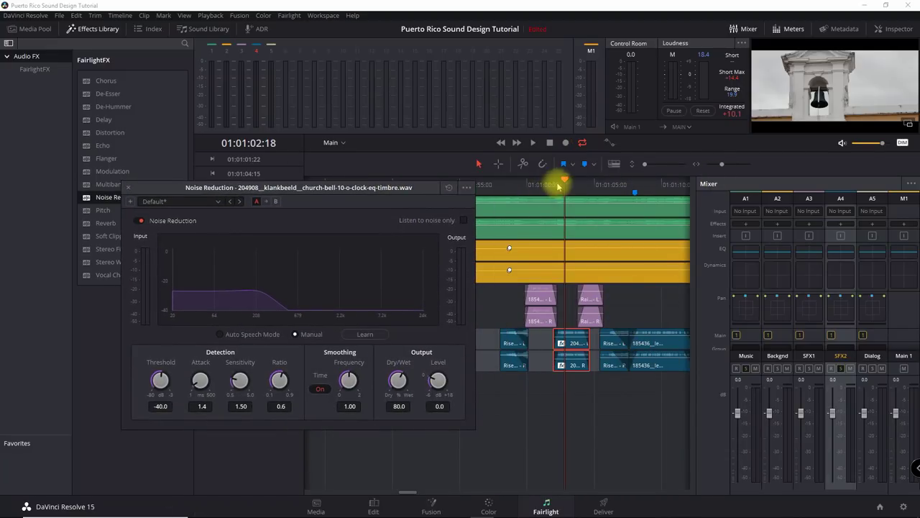
pyautogui.click(499, 164)
pyautogui.click(561, 188)
pyautogui.scroll(2, 596, 323)
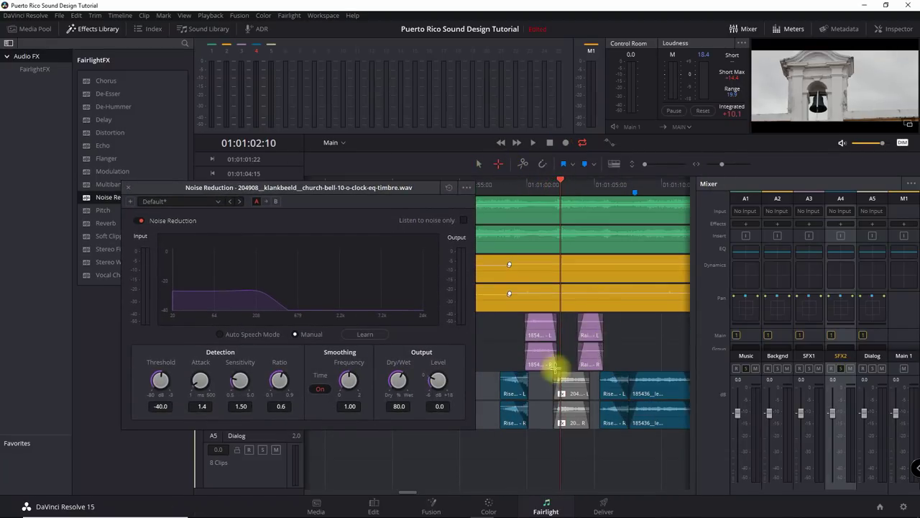
pyautogui.moveTo(550, 387); pyautogui.dragTo(591, 402)
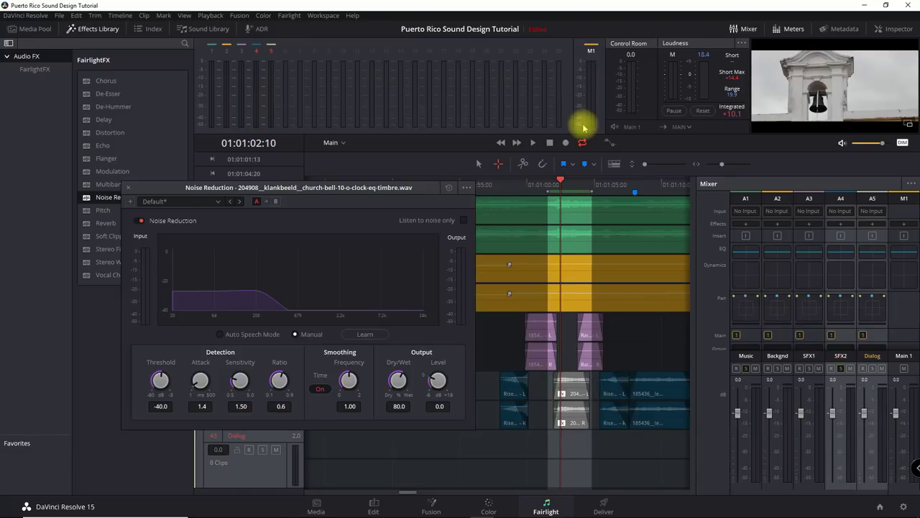
pyautogui.moveTo(552, 189); pyautogui.dragTo(582, 193)
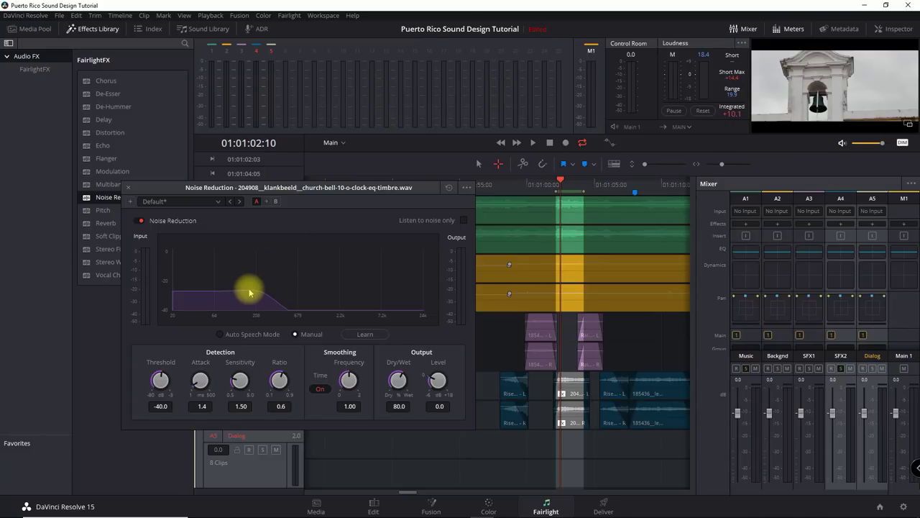
# Step: Loop-play the bell range to audition Noise Reduction at -40.0 threshold and 80.0 Dry/Wet
pyautogui.hotkey('alt', '/')
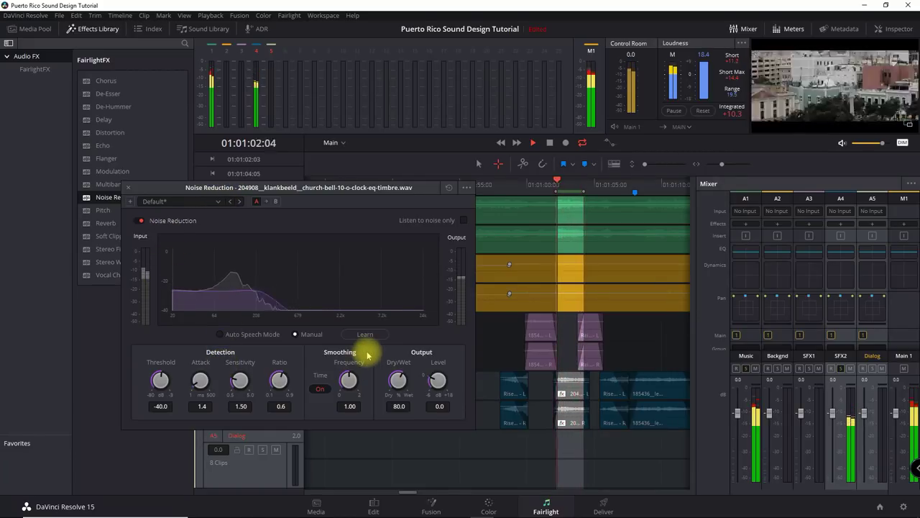
pyautogui.moveTo(177, 186); pyautogui.dragTo(338, 258)
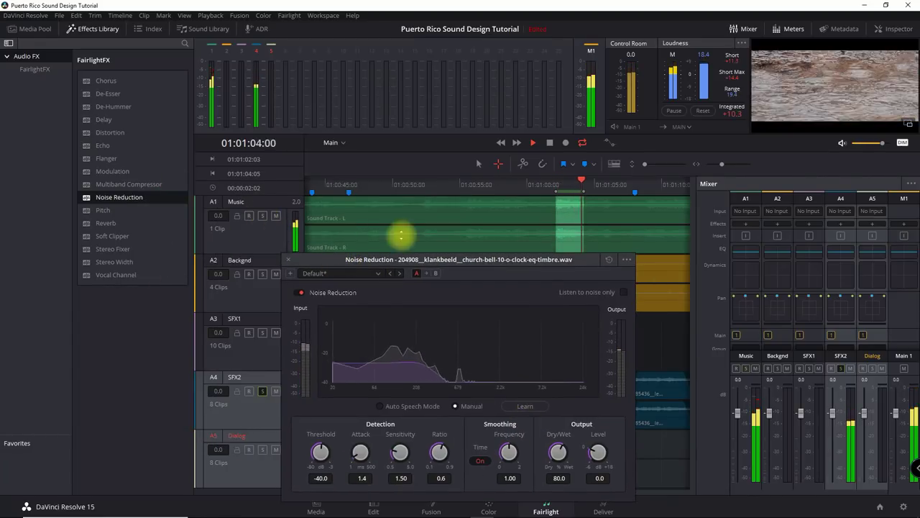
pyautogui.moveTo(421, 260); pyautogui.dragTo(232, 136)
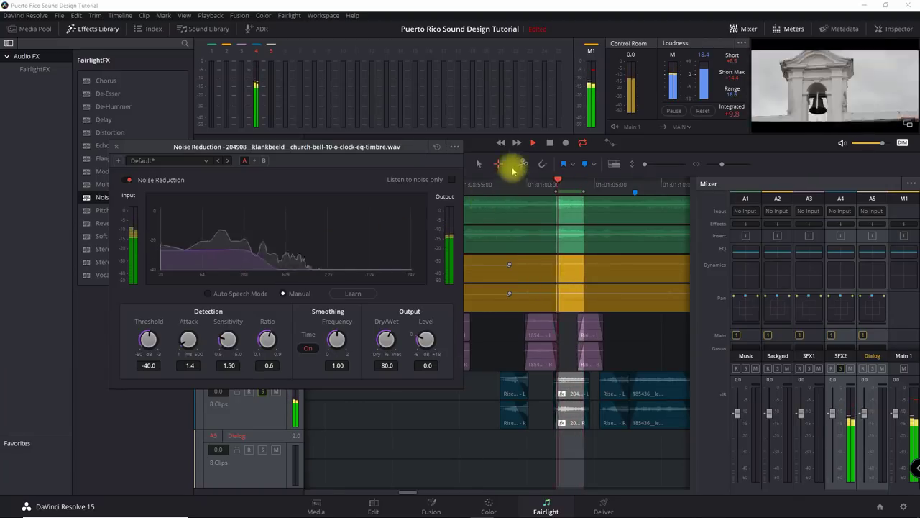
pyautogui.click(551, 143)
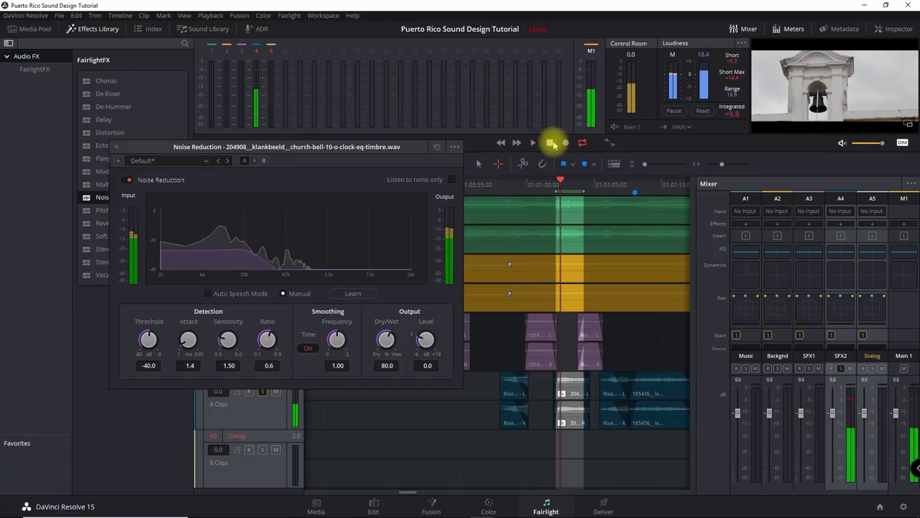
pyautogui.click(579, 419)
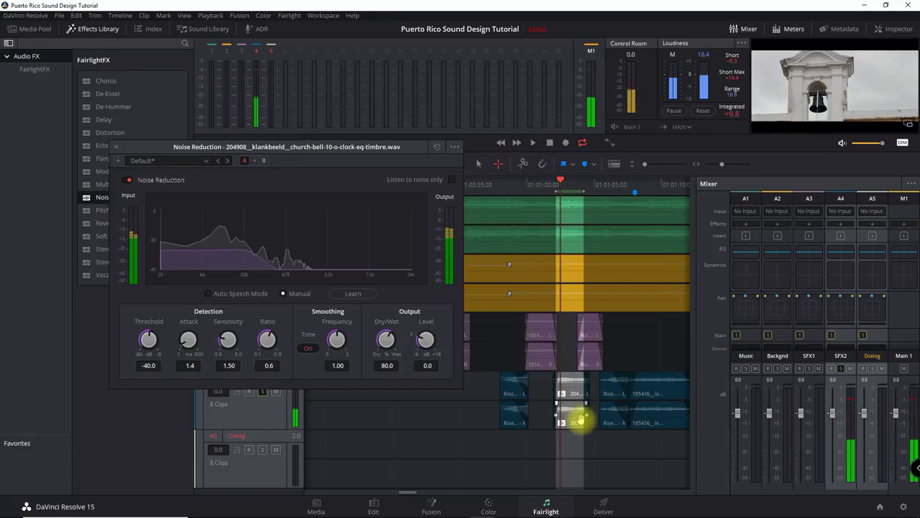
pyautogui.click(118, 149)
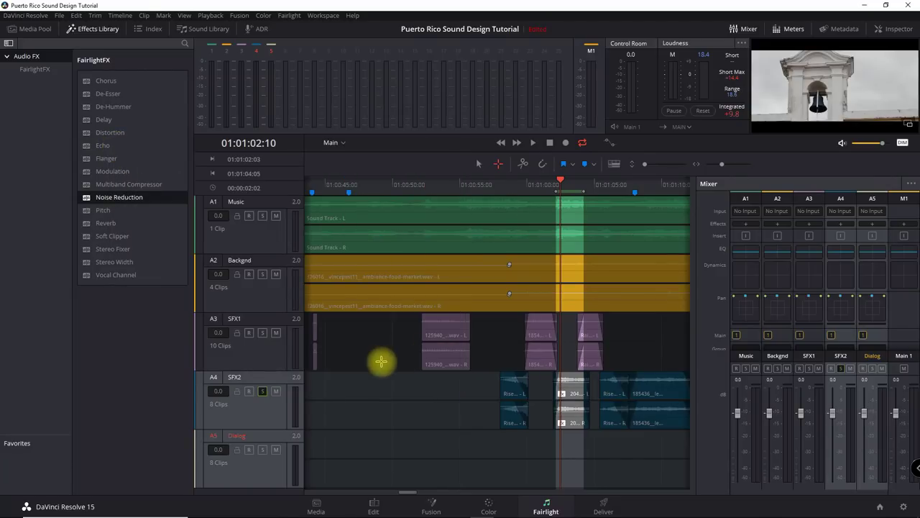